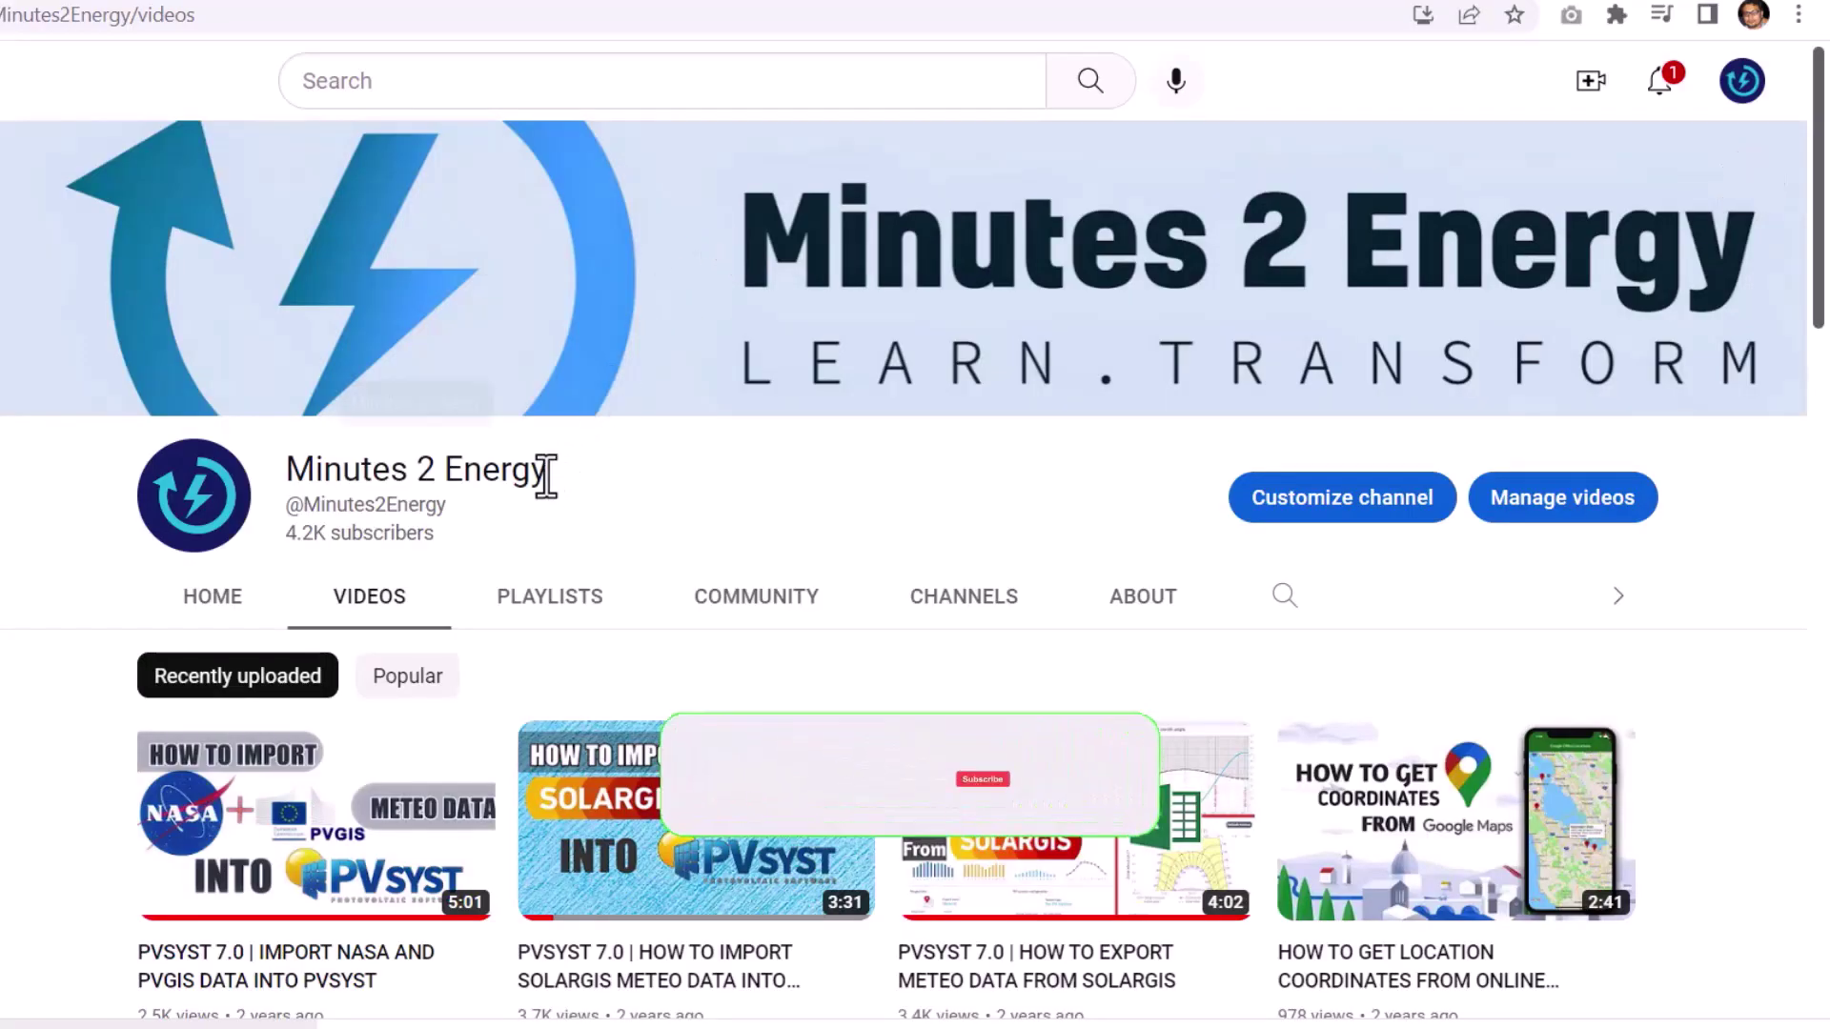
pyautogui.moveTo(546, 476); pyautogui.dragTo(314, 476)
pyautogui.click(617, 481)
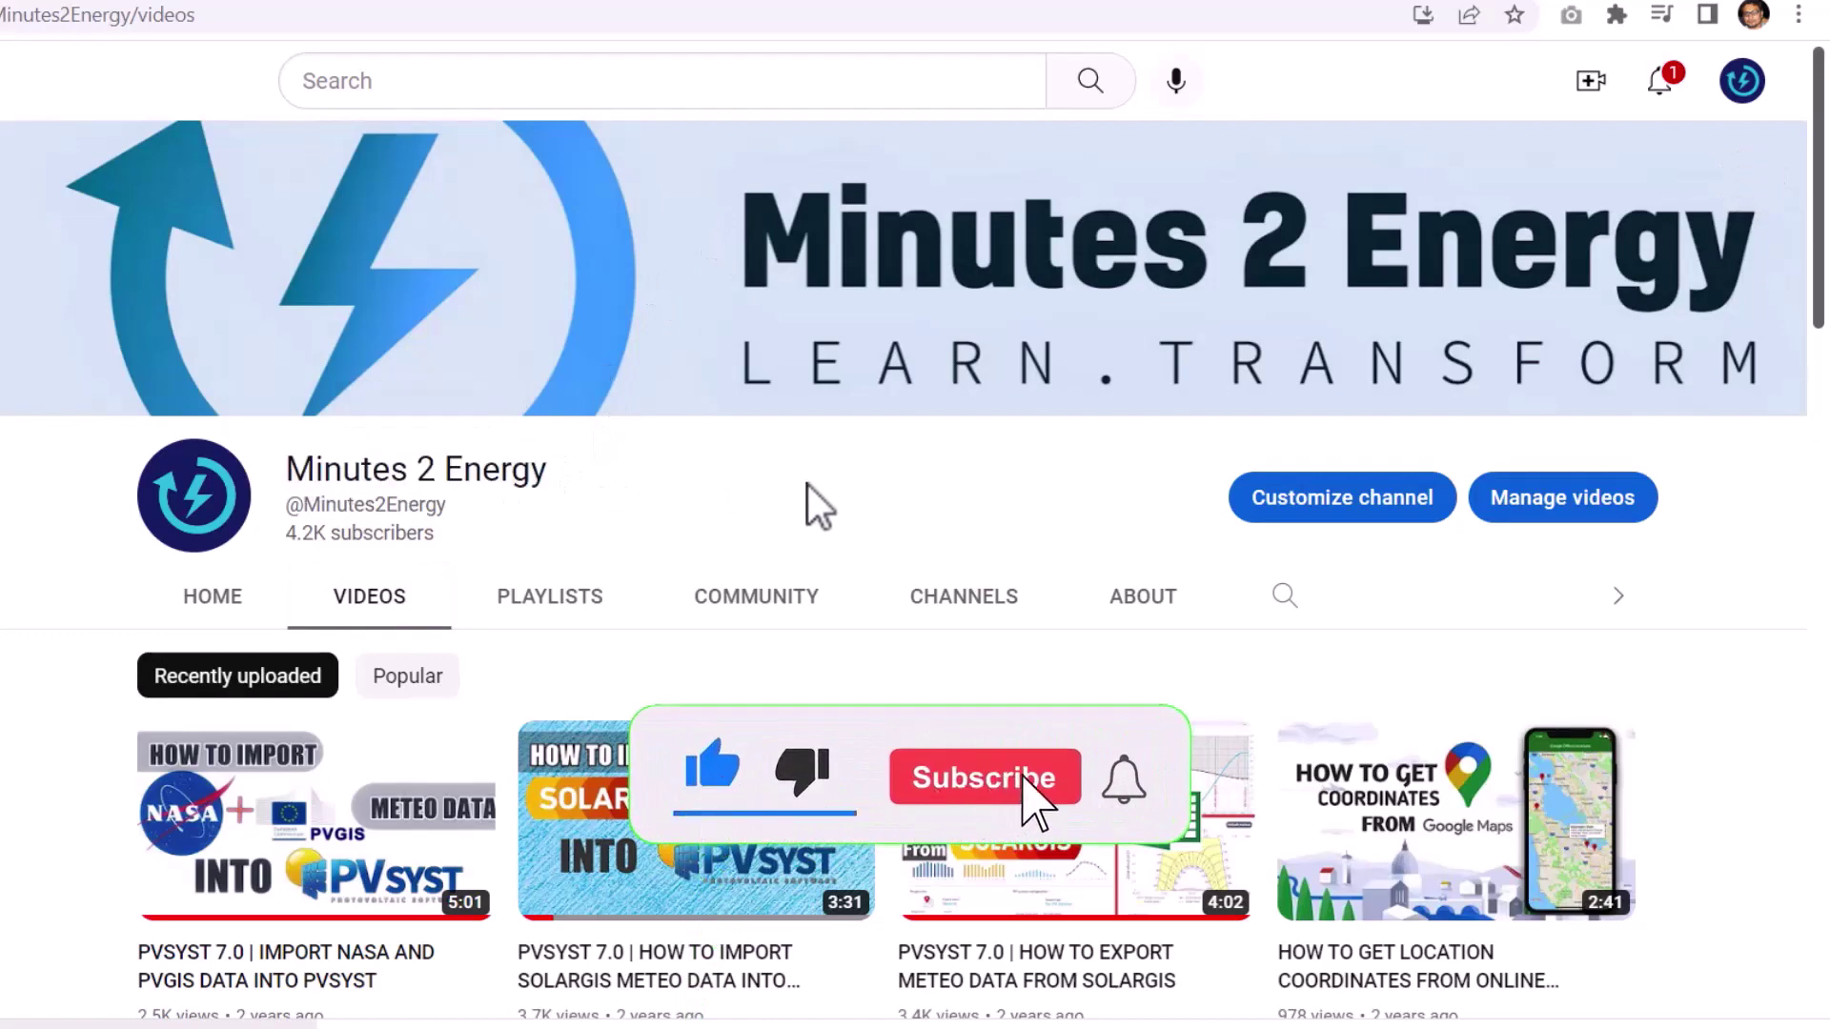
pyautogui.scroll(-7, 852, 488)
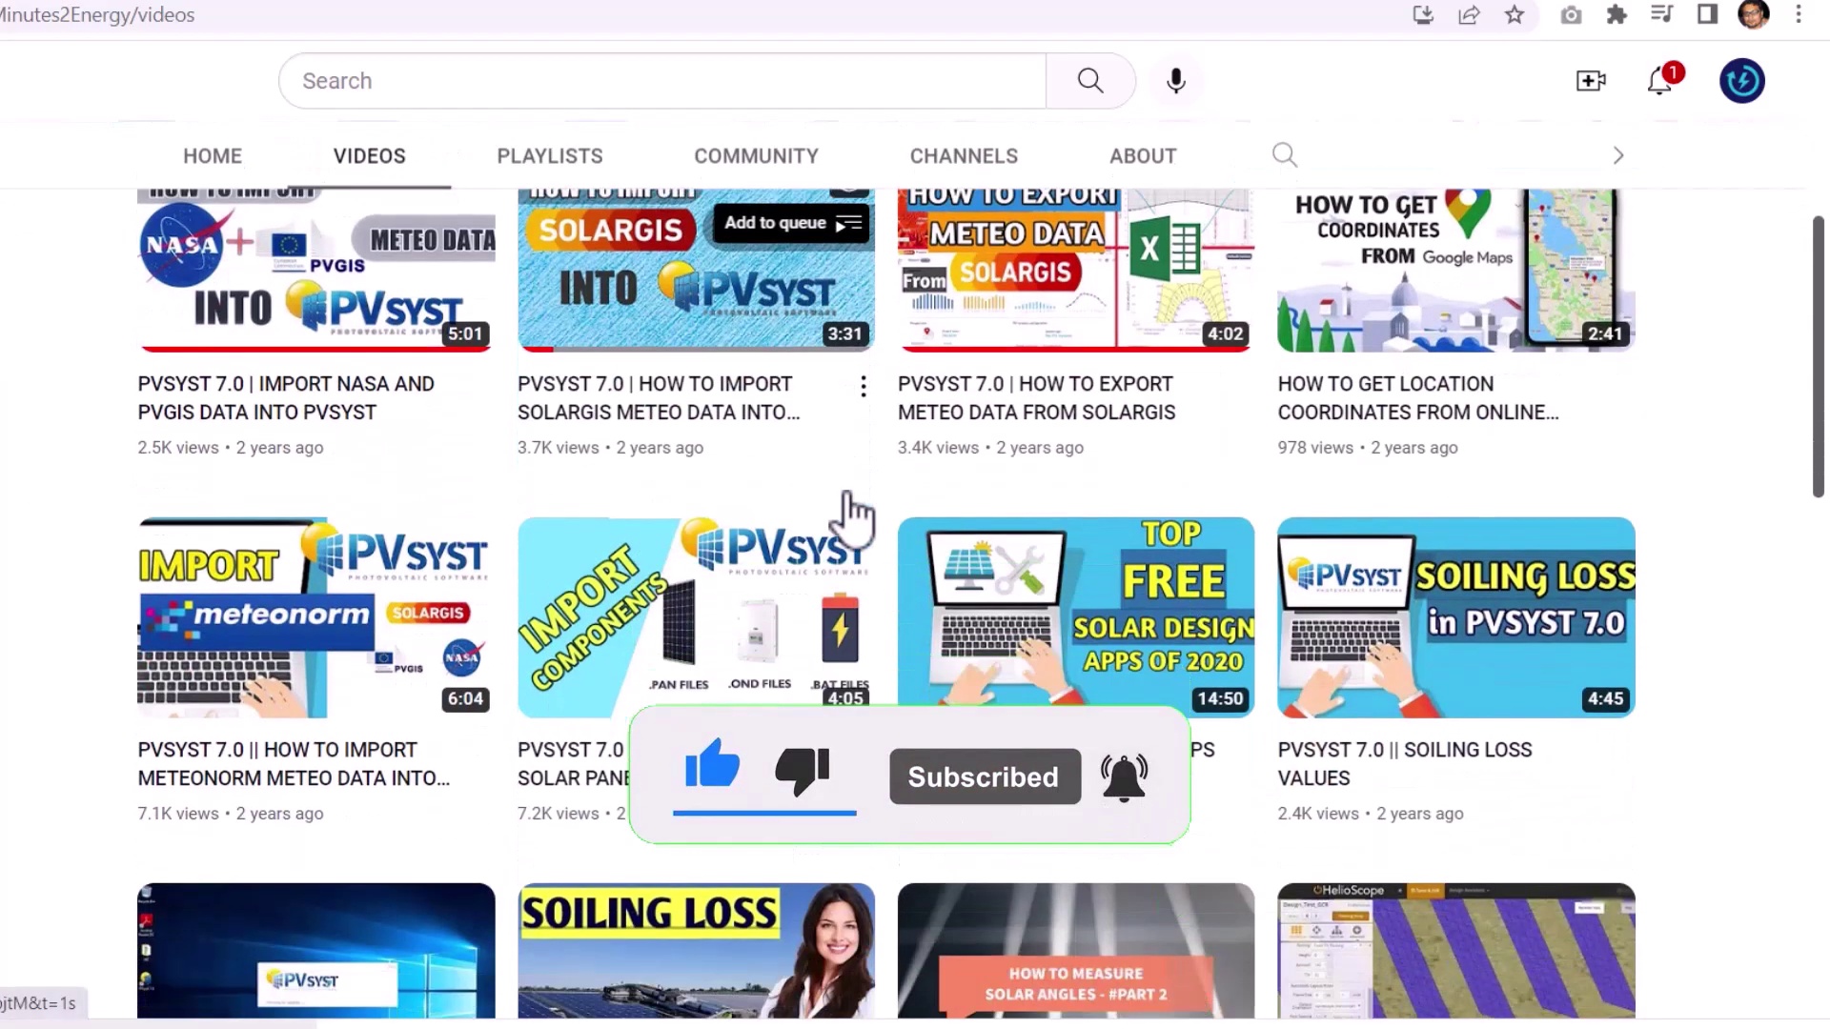
pyautogui.scroll(-6, 845, 498)
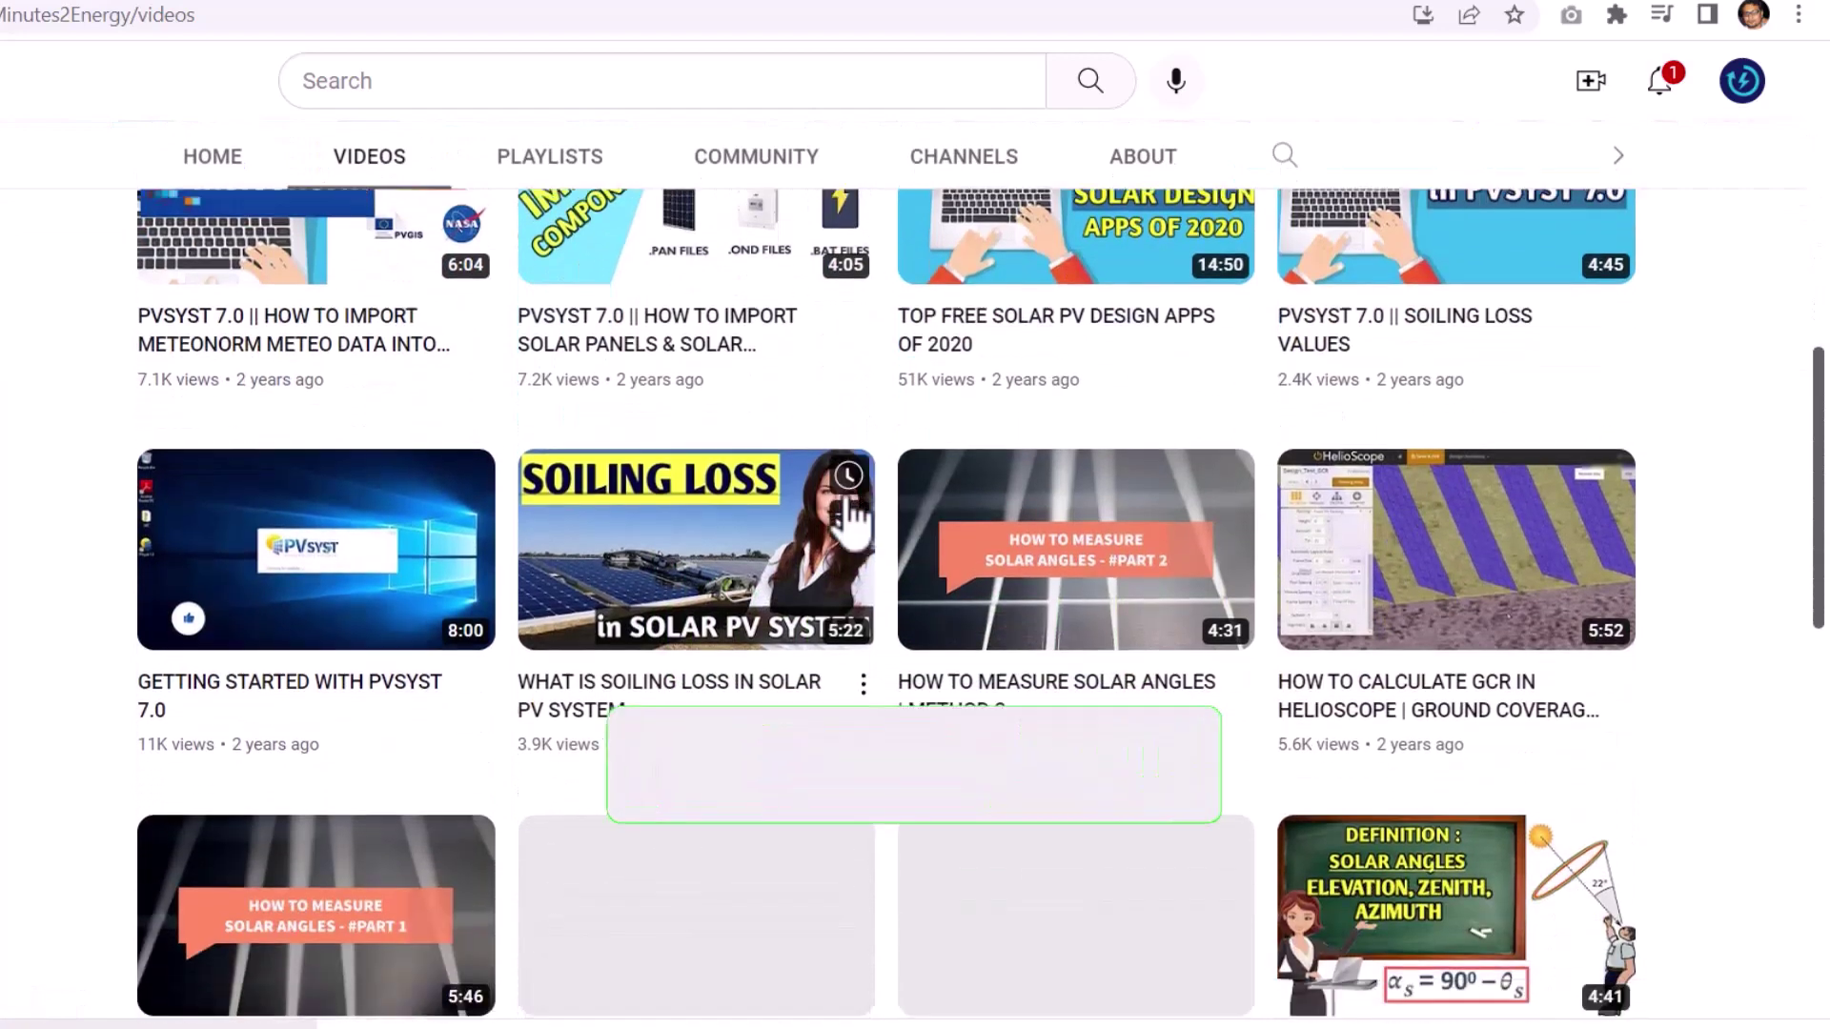
pyautogui.scroll(-5, 851, 523)
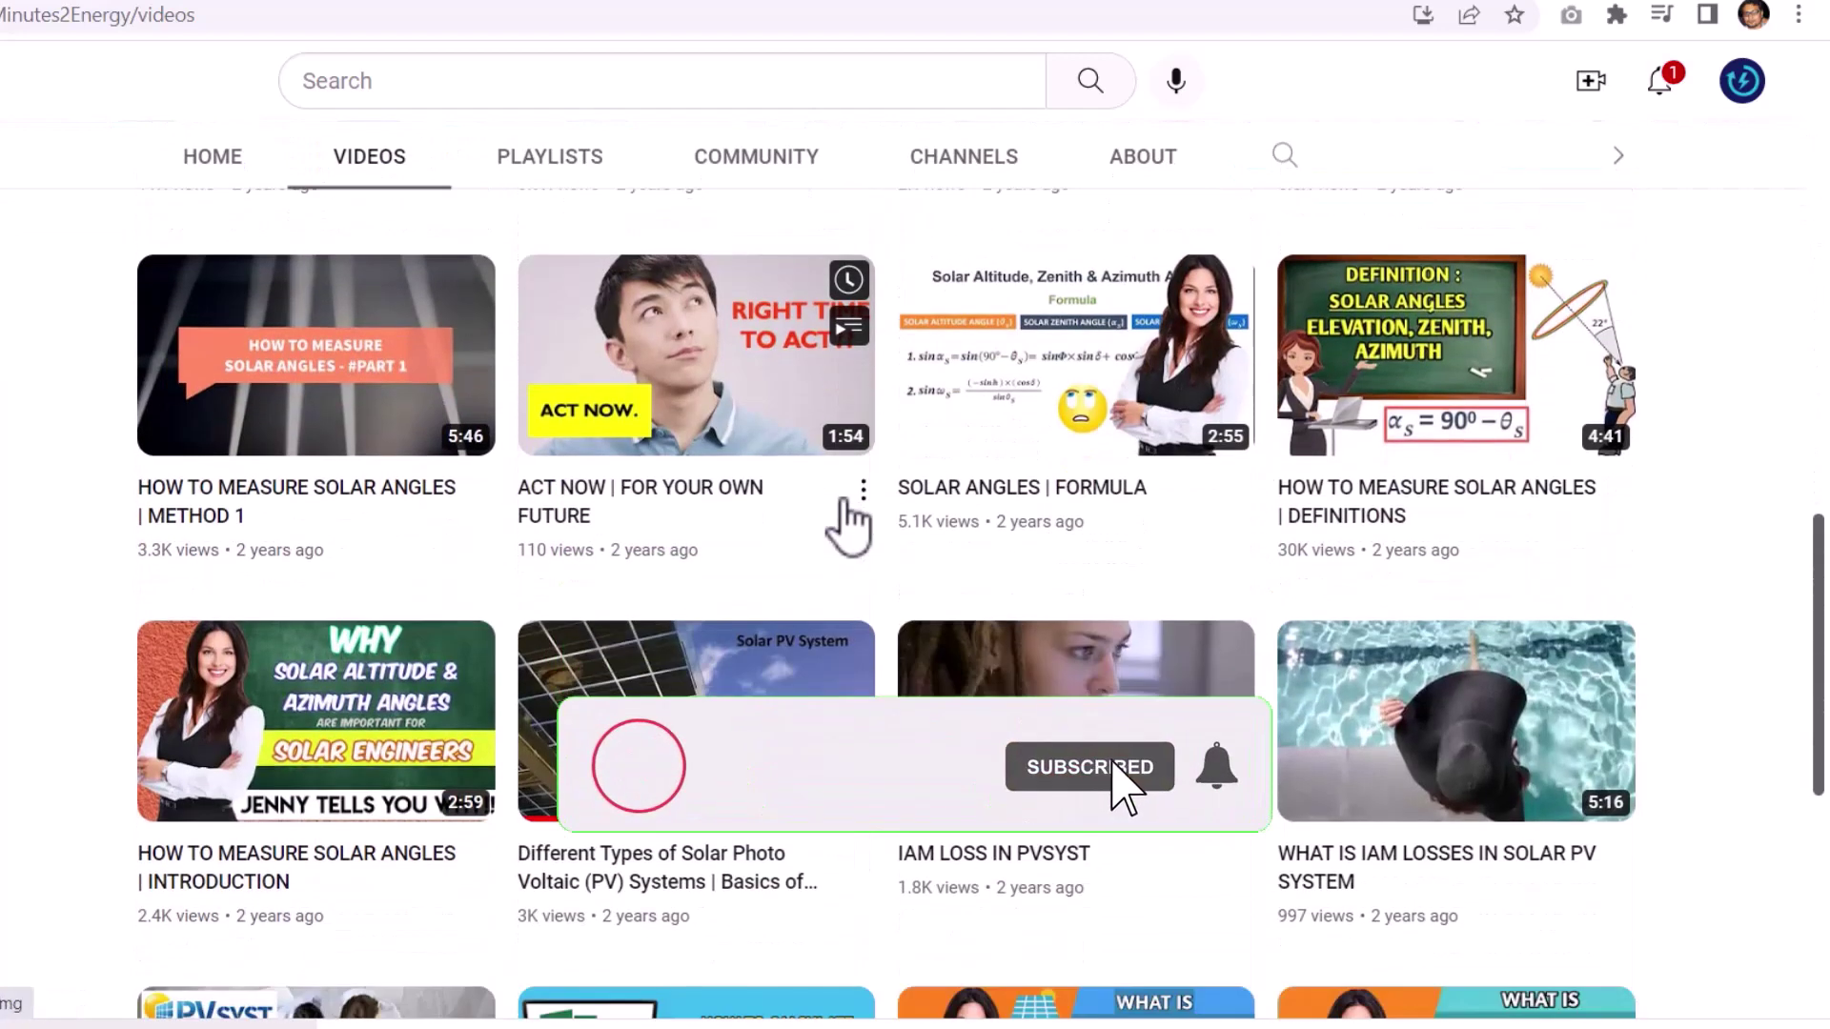
pyautogui.scroll(-5, 848, 522)
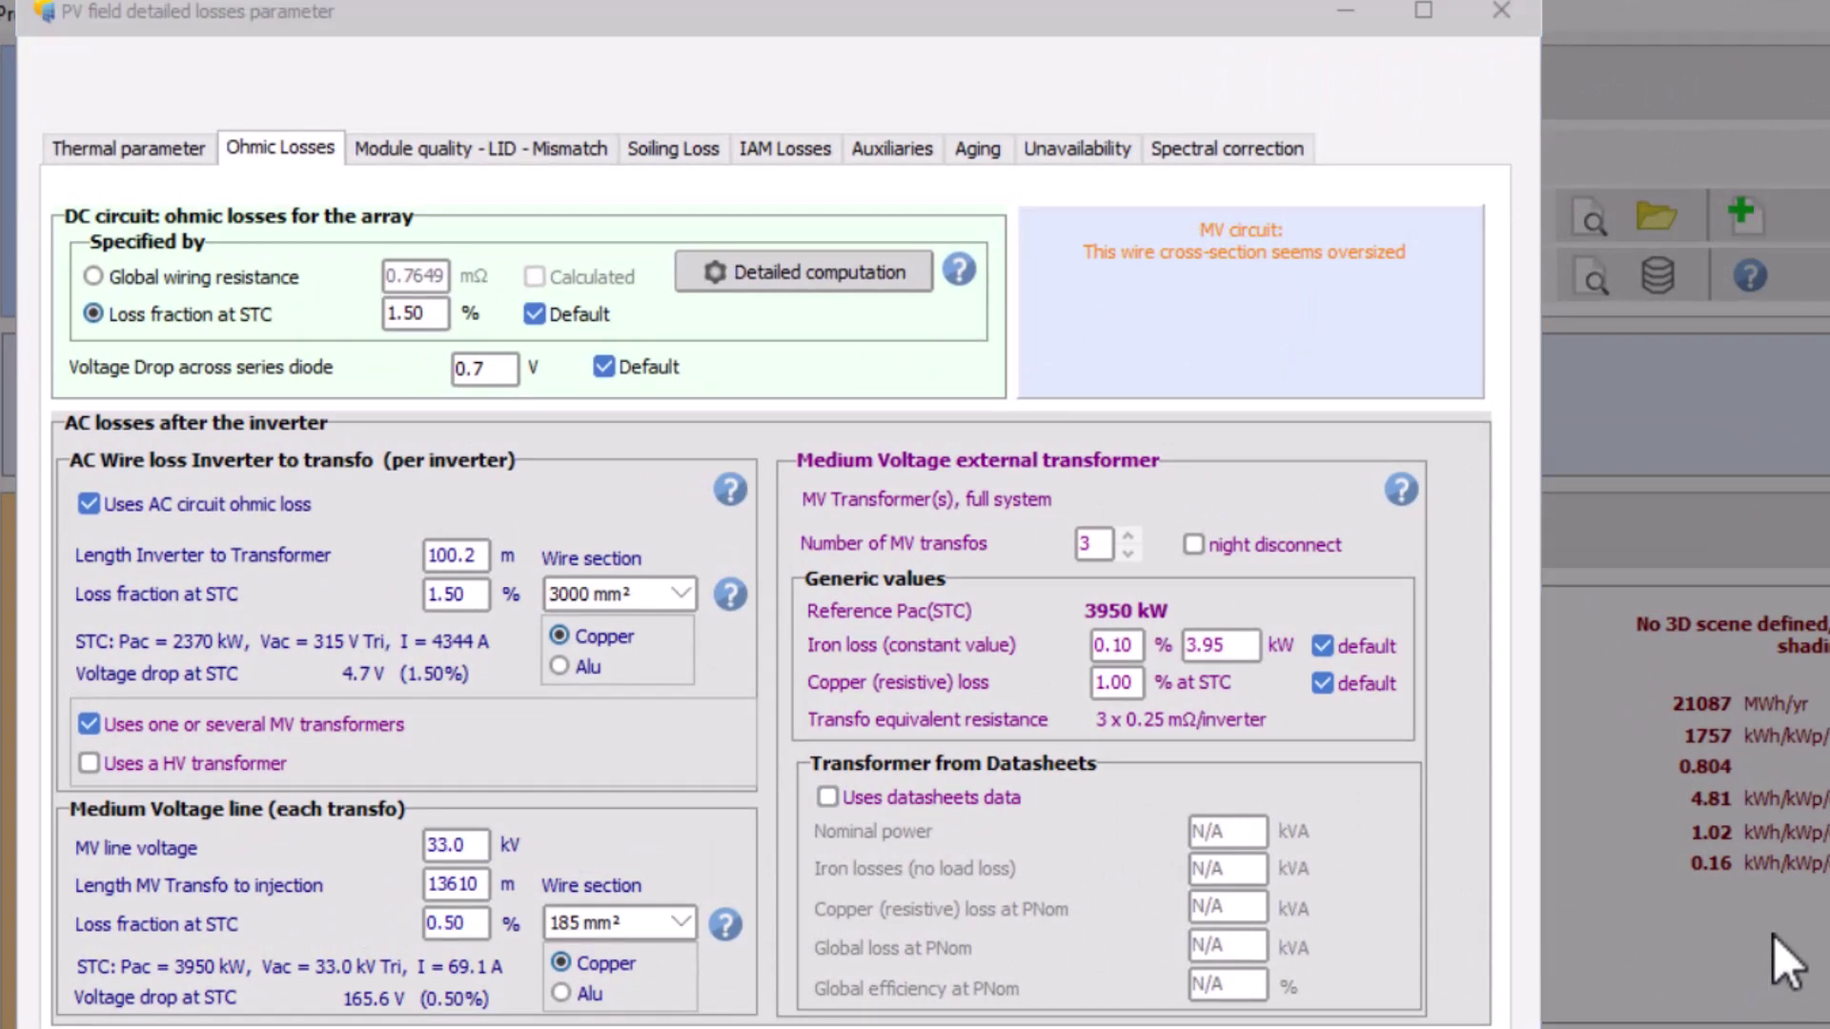
# Re-toggle 'Uses one or several MV transformers' to reset to one transformer, and set MV line loss fraction to 1.0%.
pyautogui.click(90, 726)
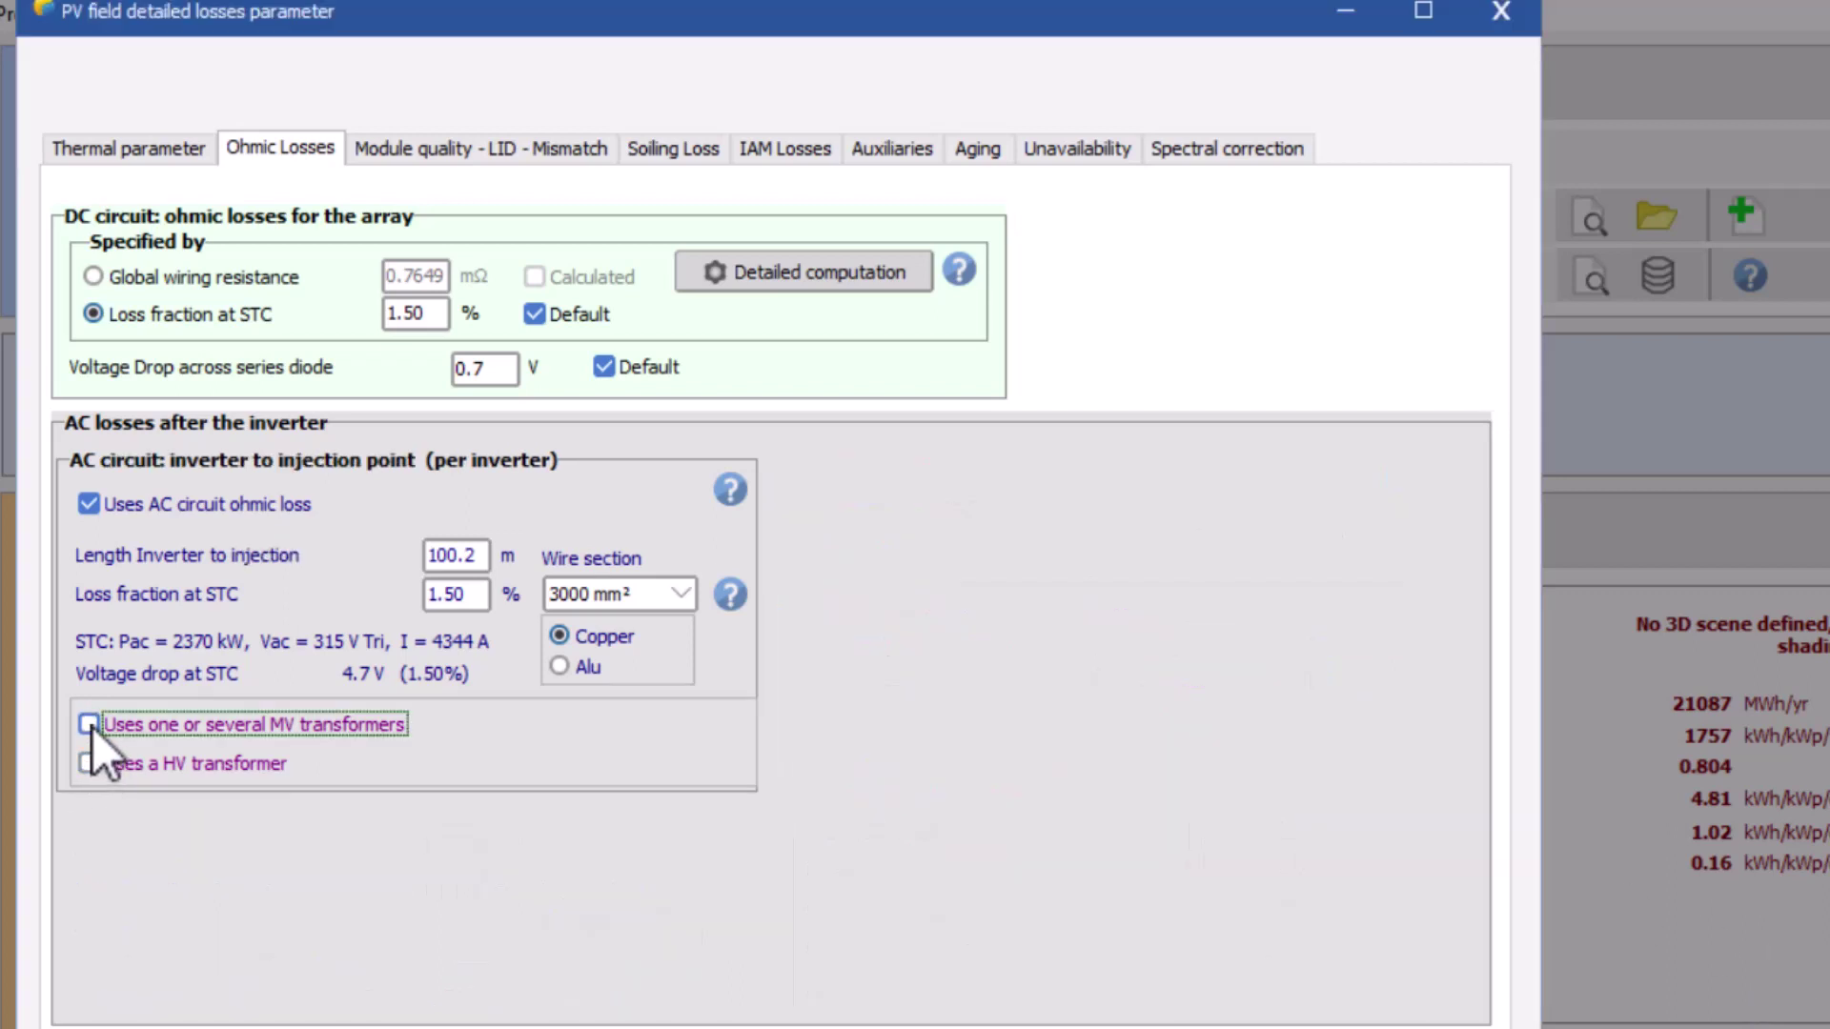
pyautogui.click(91, 728)
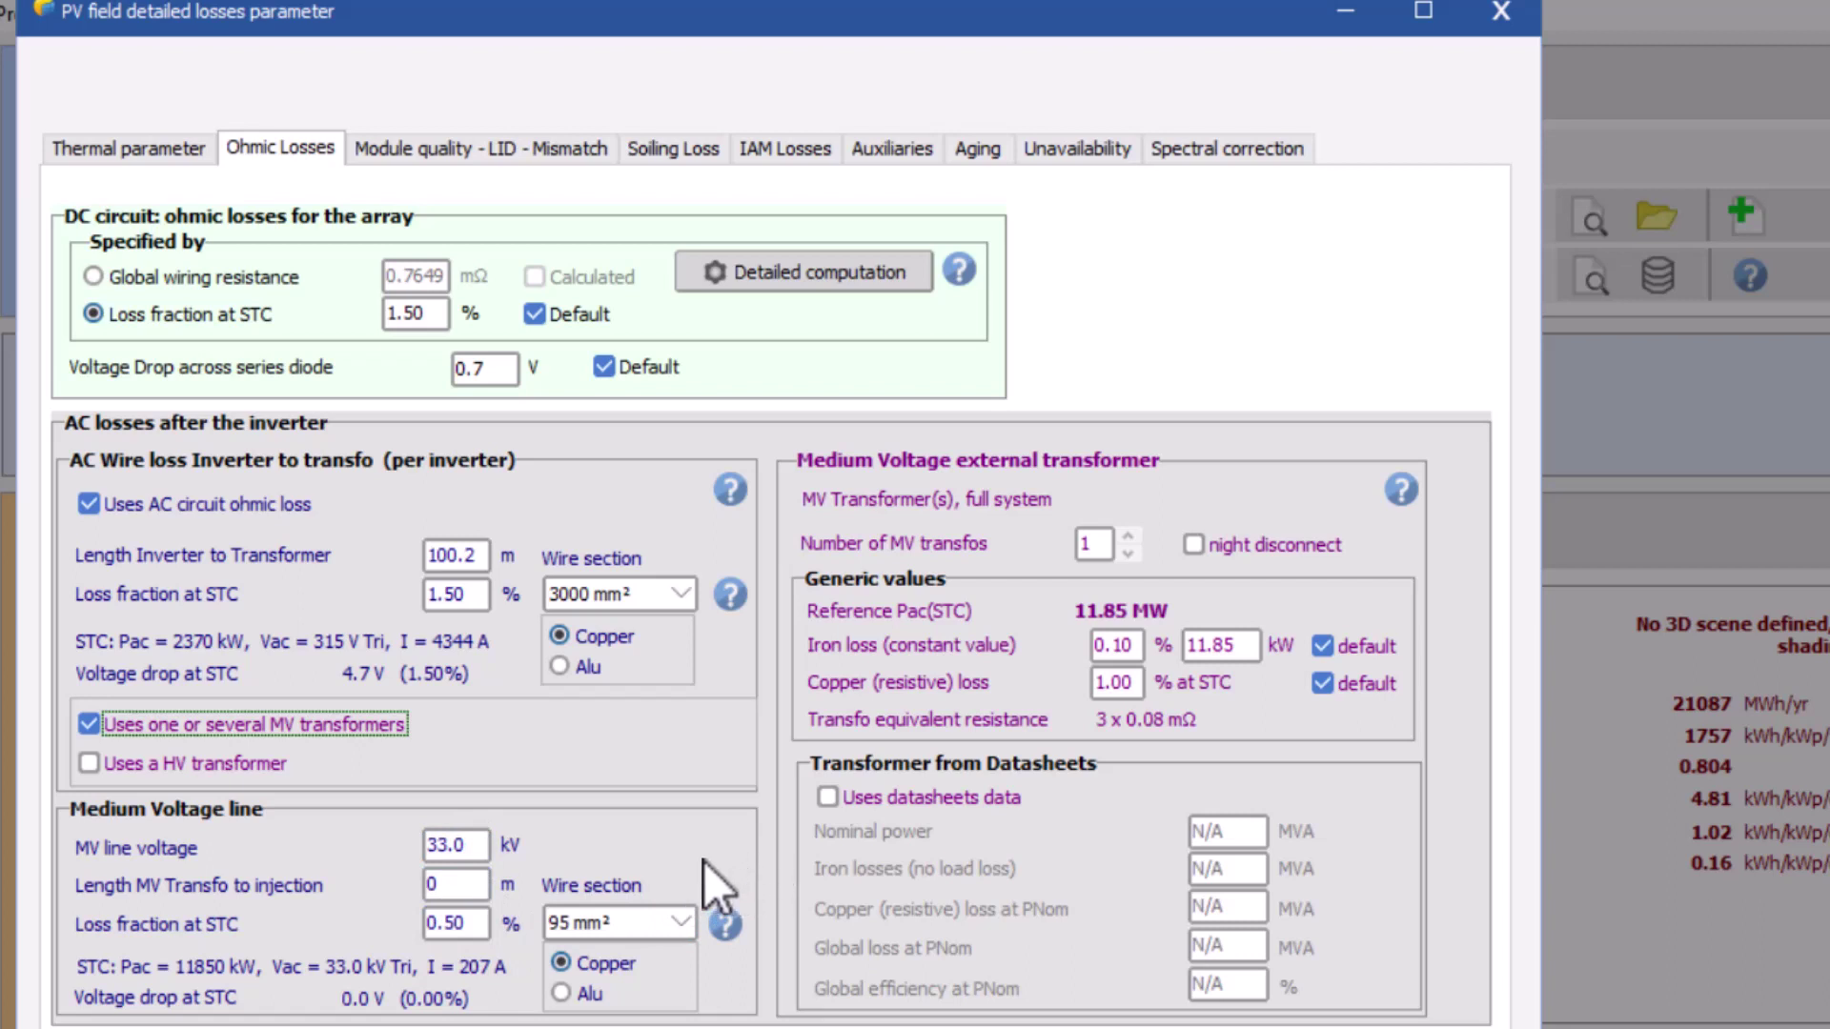
pyautogui.moveTo(469, 922); pyautogui.dragTo(419, 924)
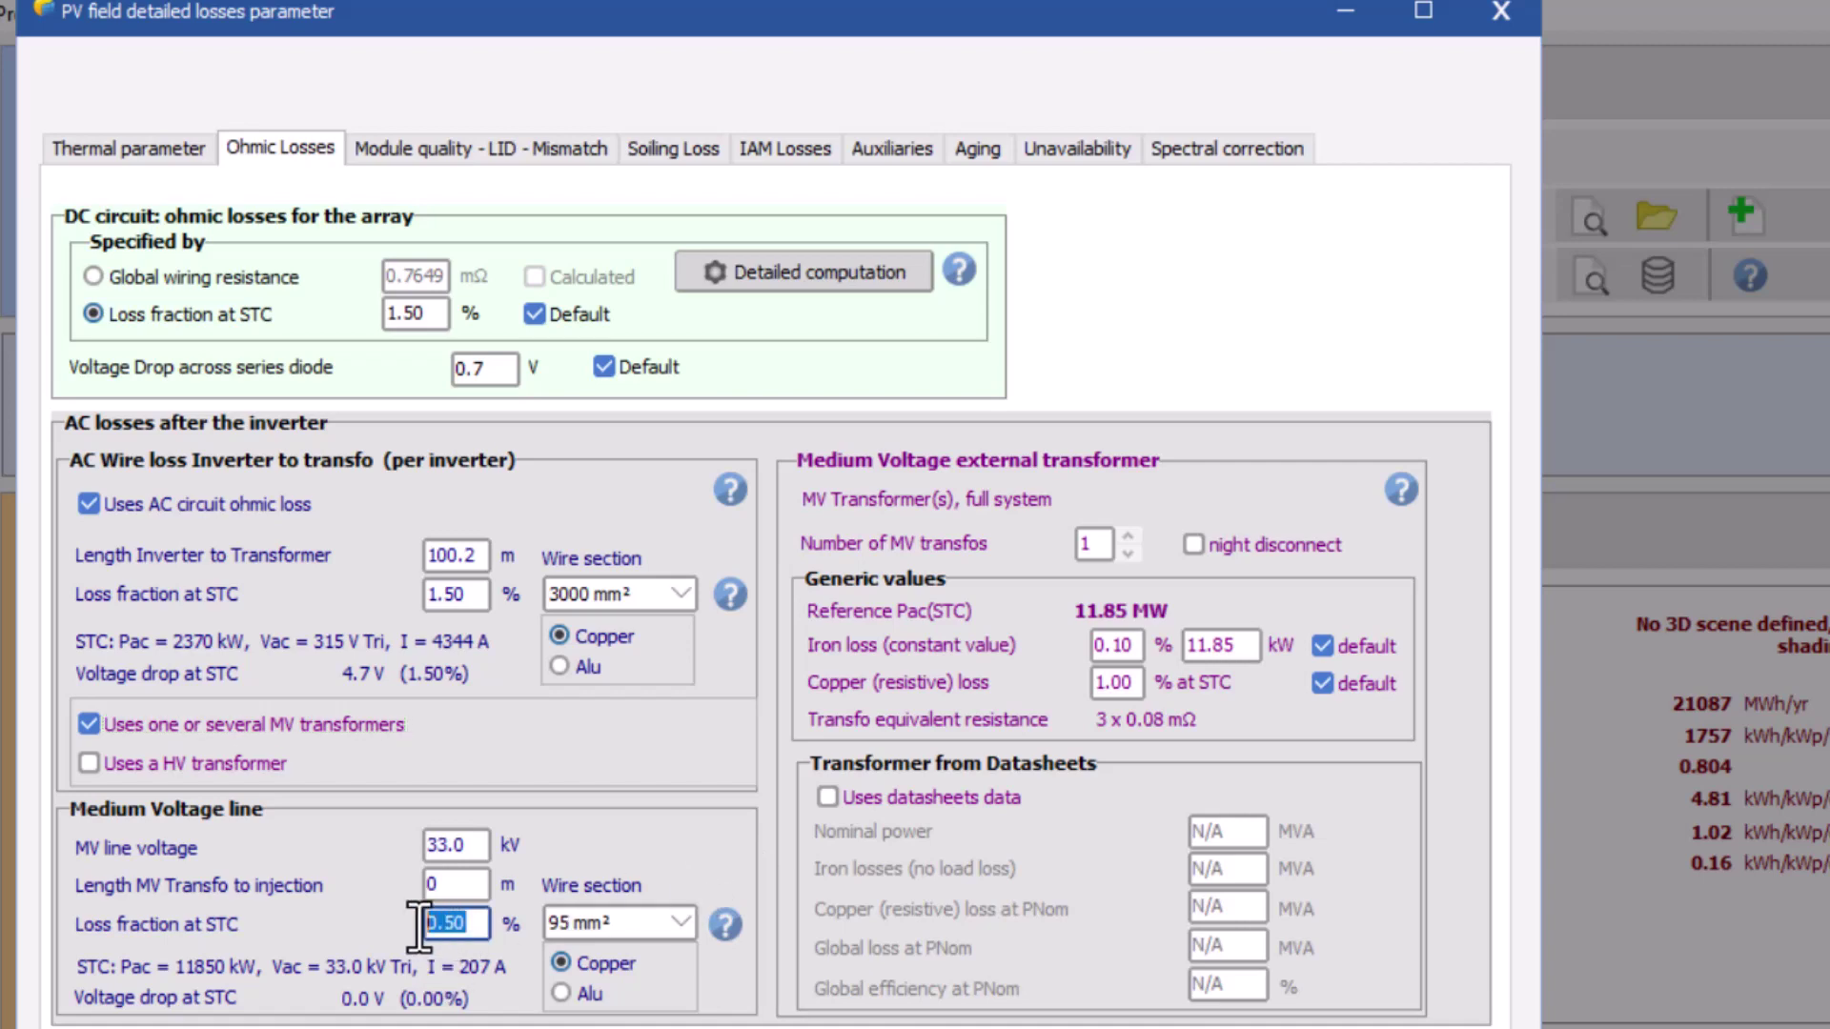
pyautogui.write('1.0')
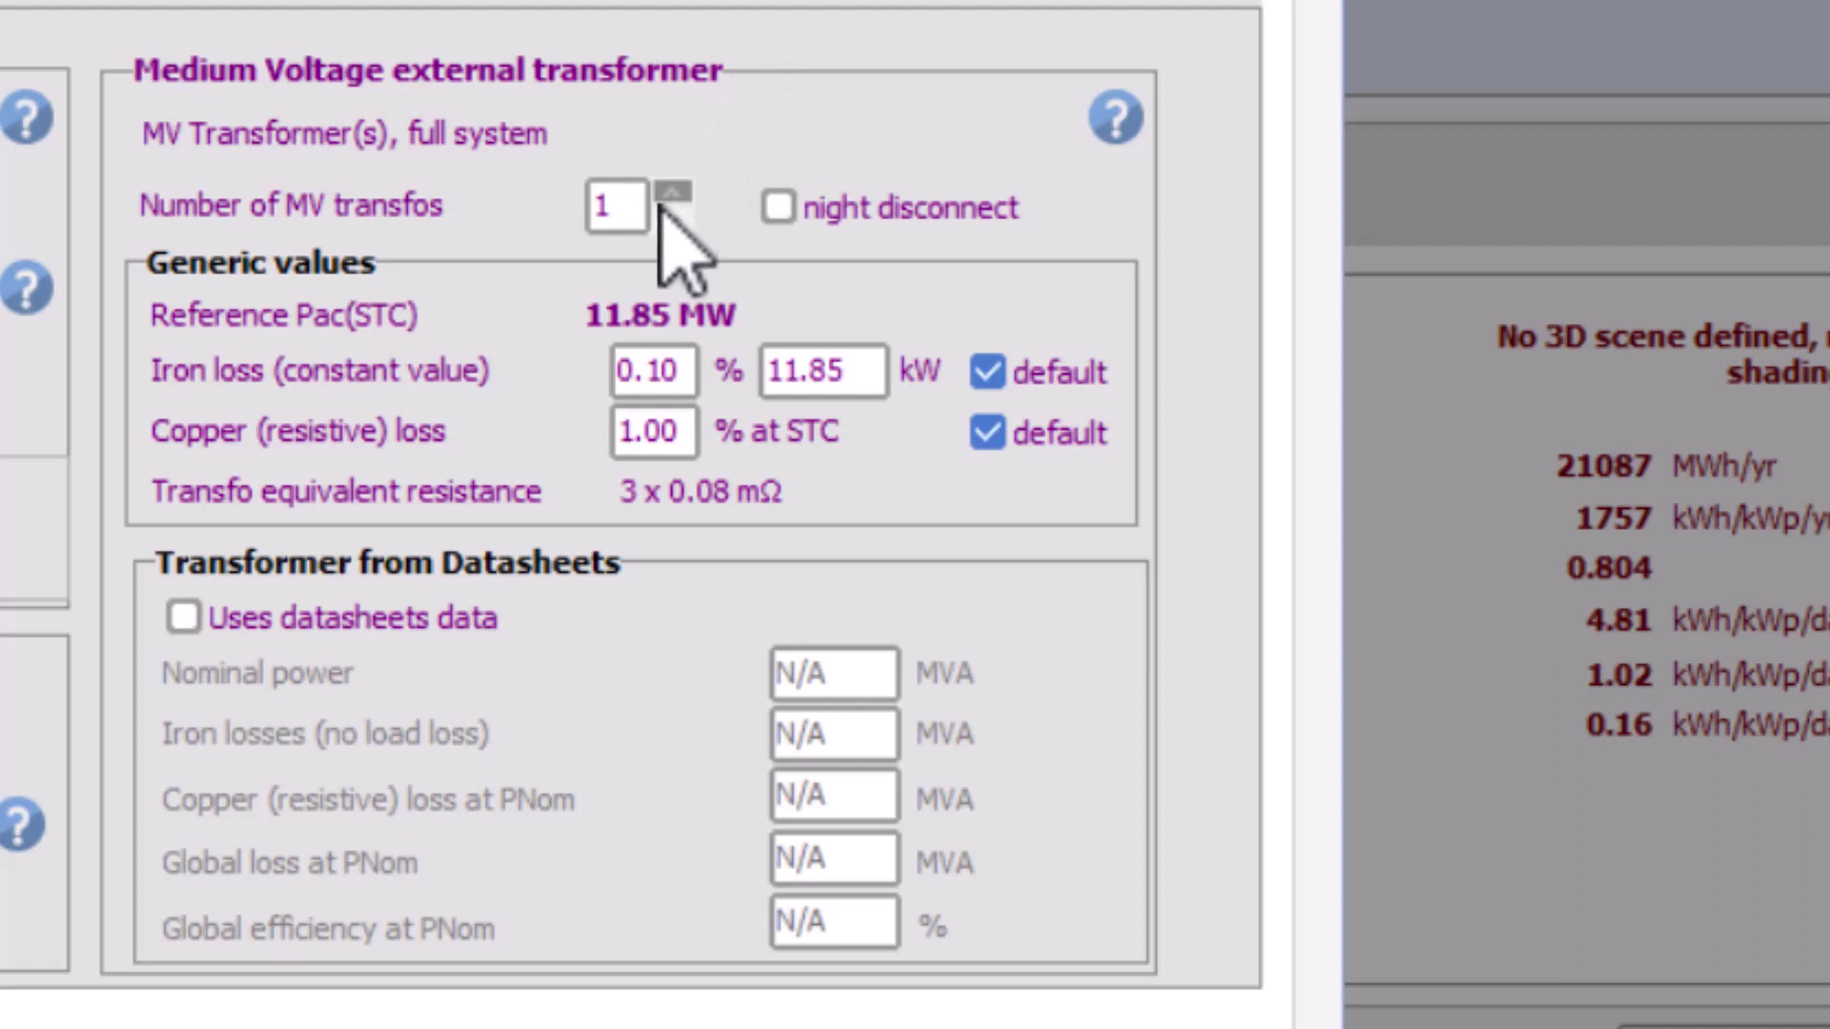
# Change the number of MV transformers to 3, giving 3.95 kW iron loss at 0.10% each.
pyautogui.click(667, 217)
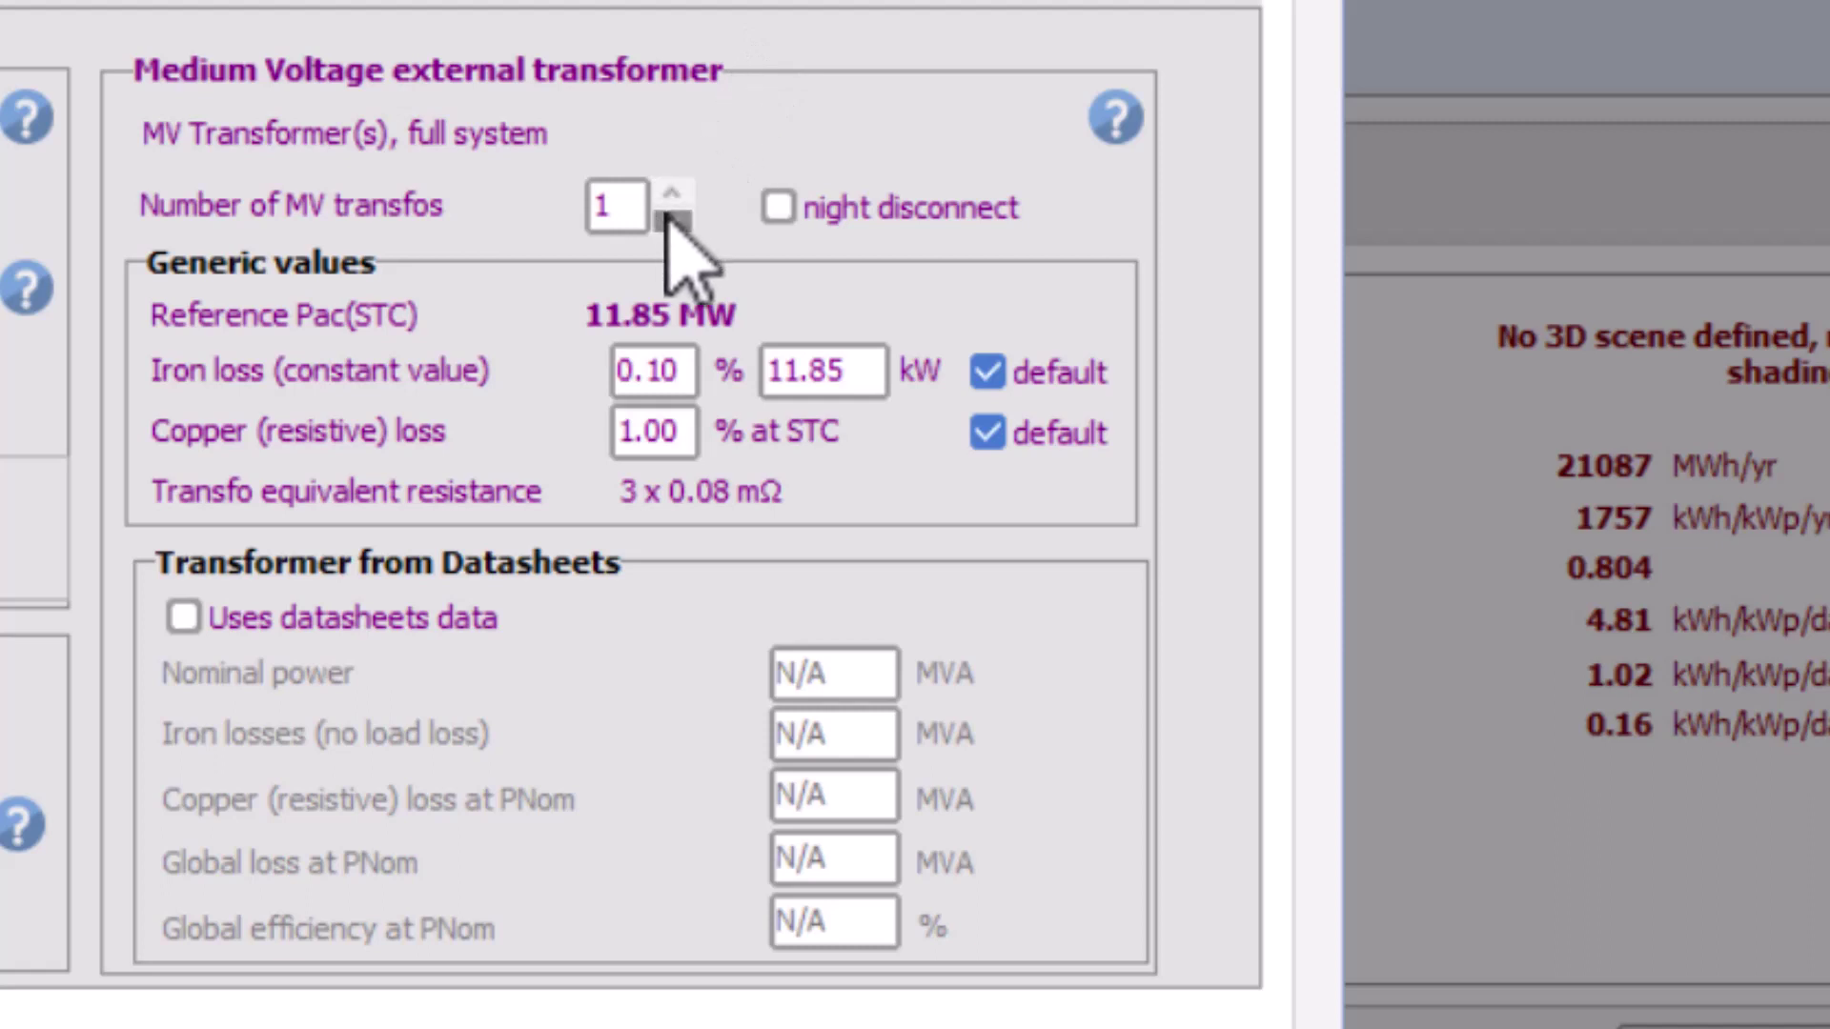
pyautogui.doubleClick(596, 204)
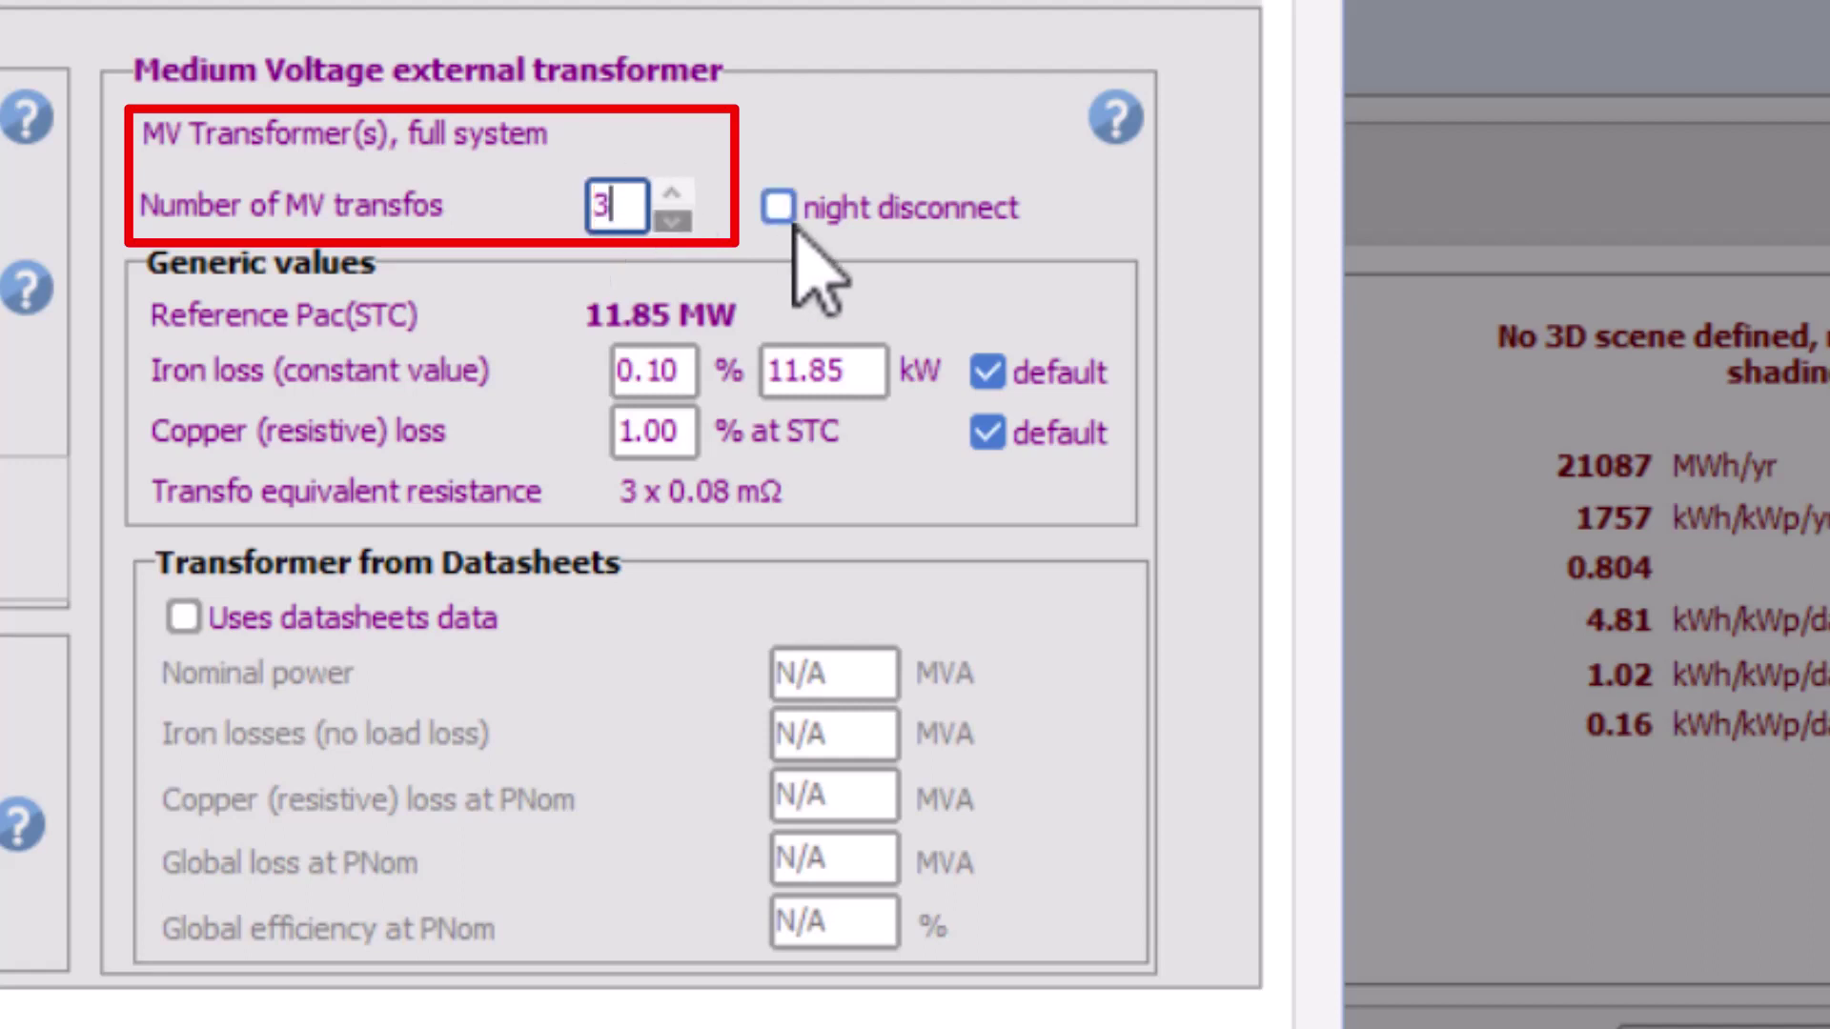
pyautogui.click(646, 376)
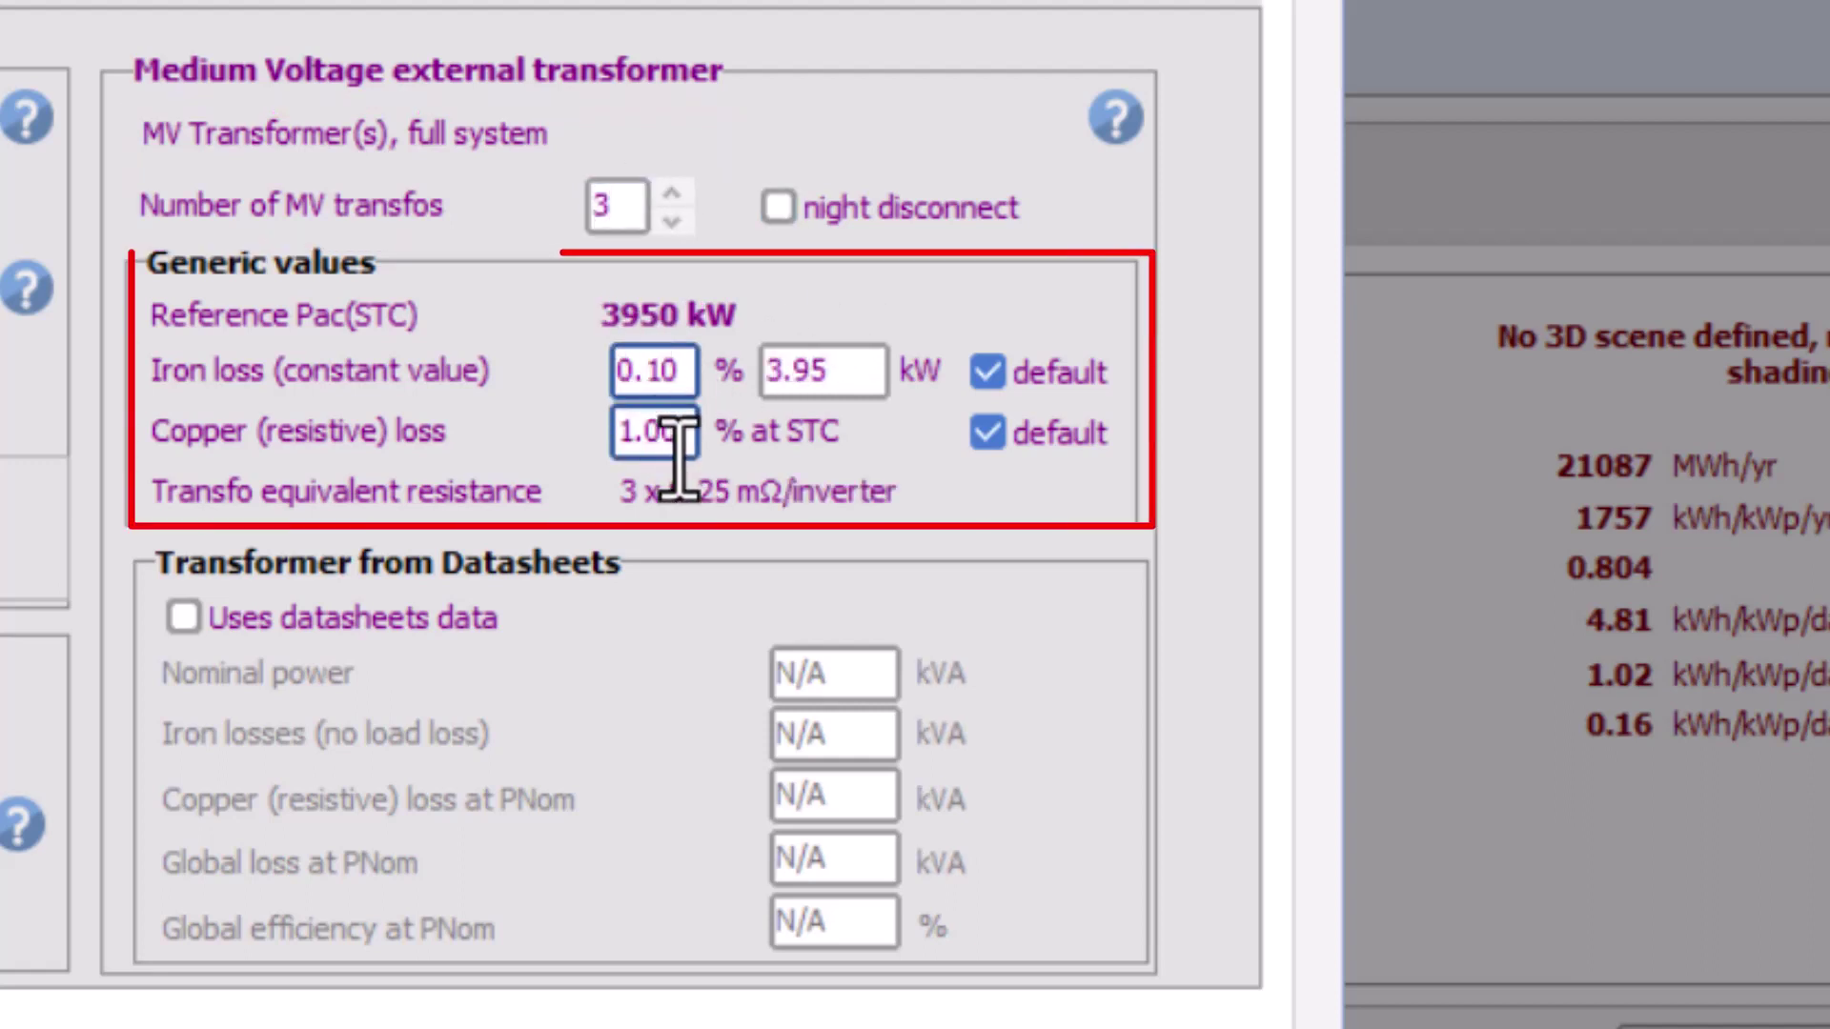
pyautogui.doubleClick(674, 437)
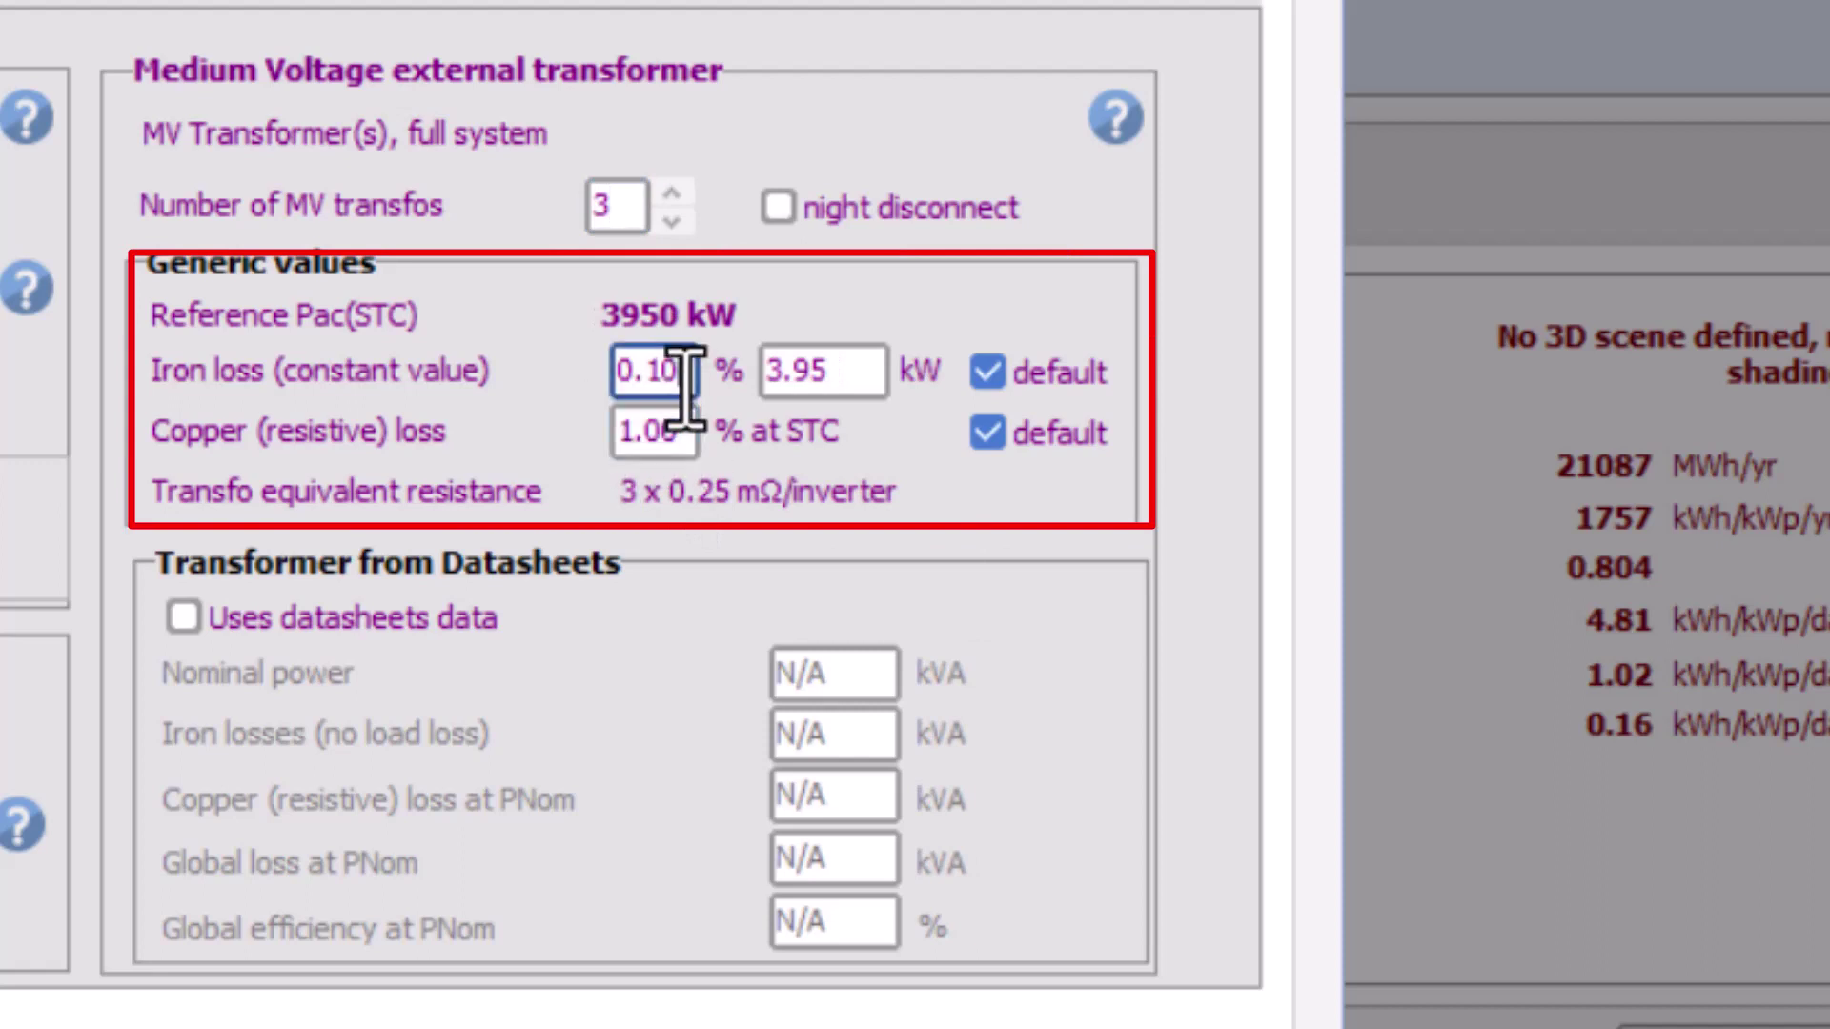
pyautogui.moveTo(686, 374); pyautogui.dragTo(615, 374)
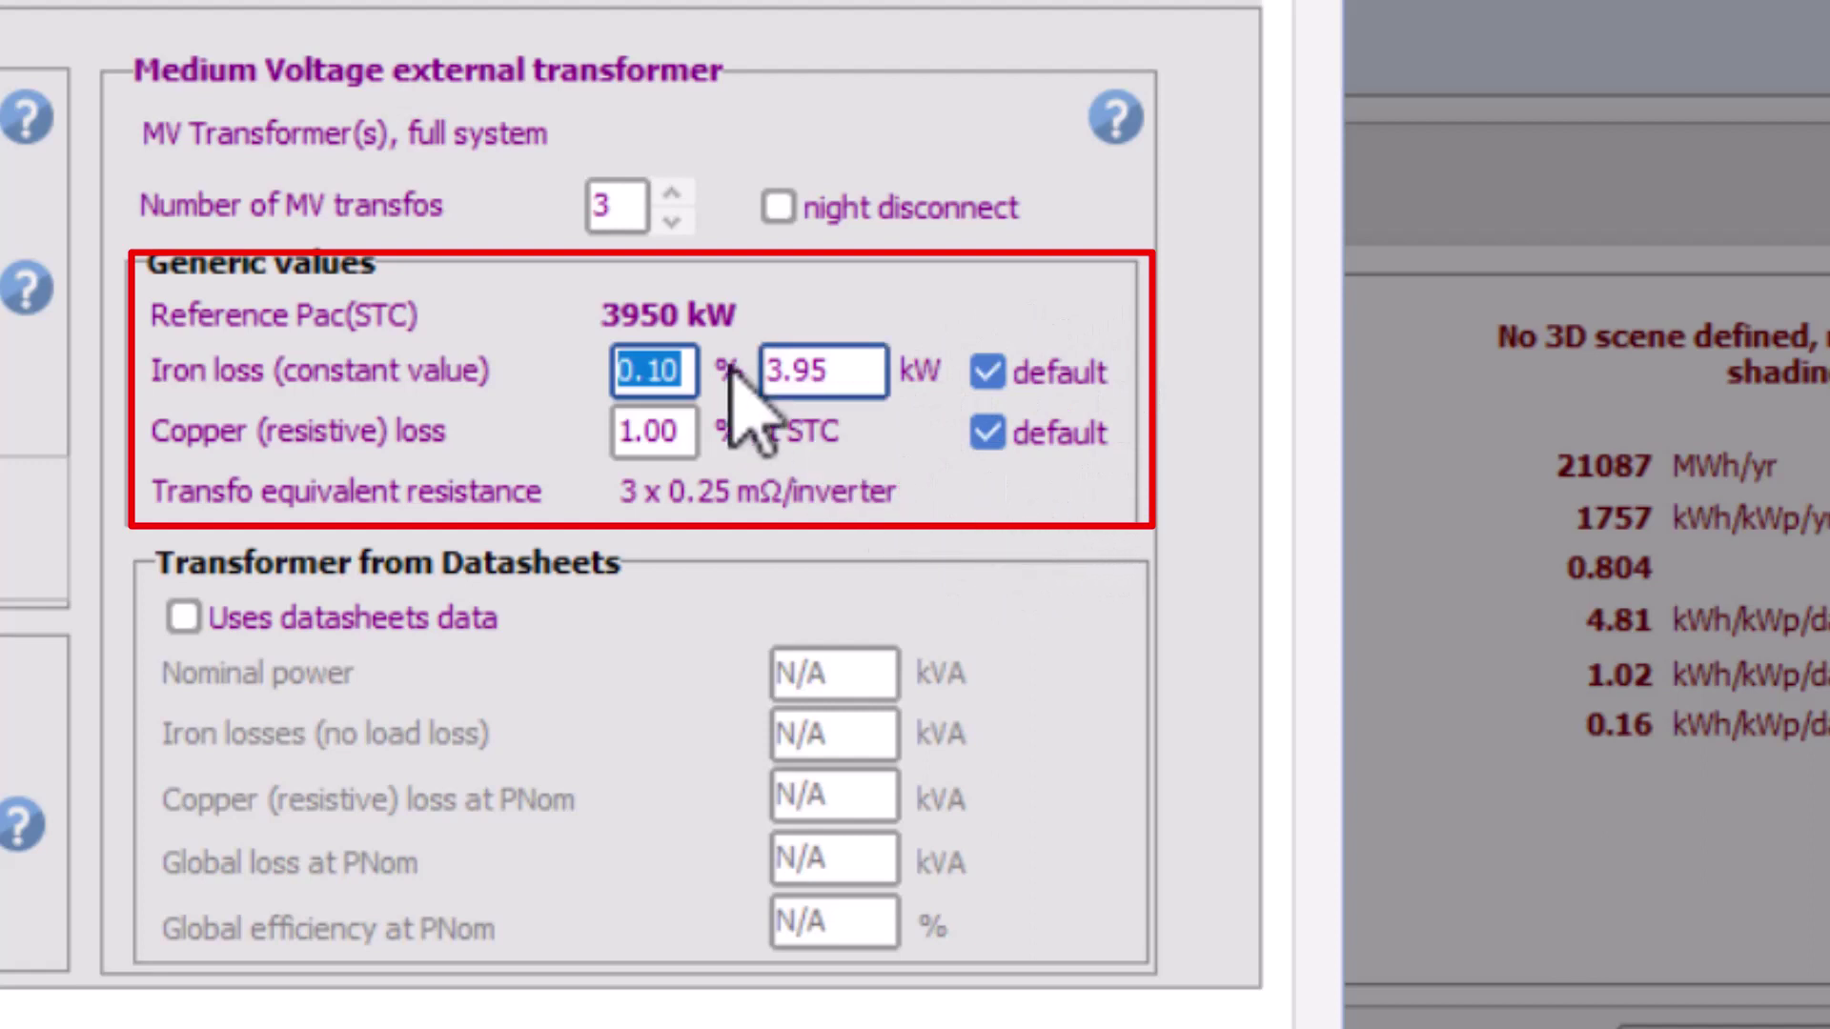
pyautogui.click(838, 369)
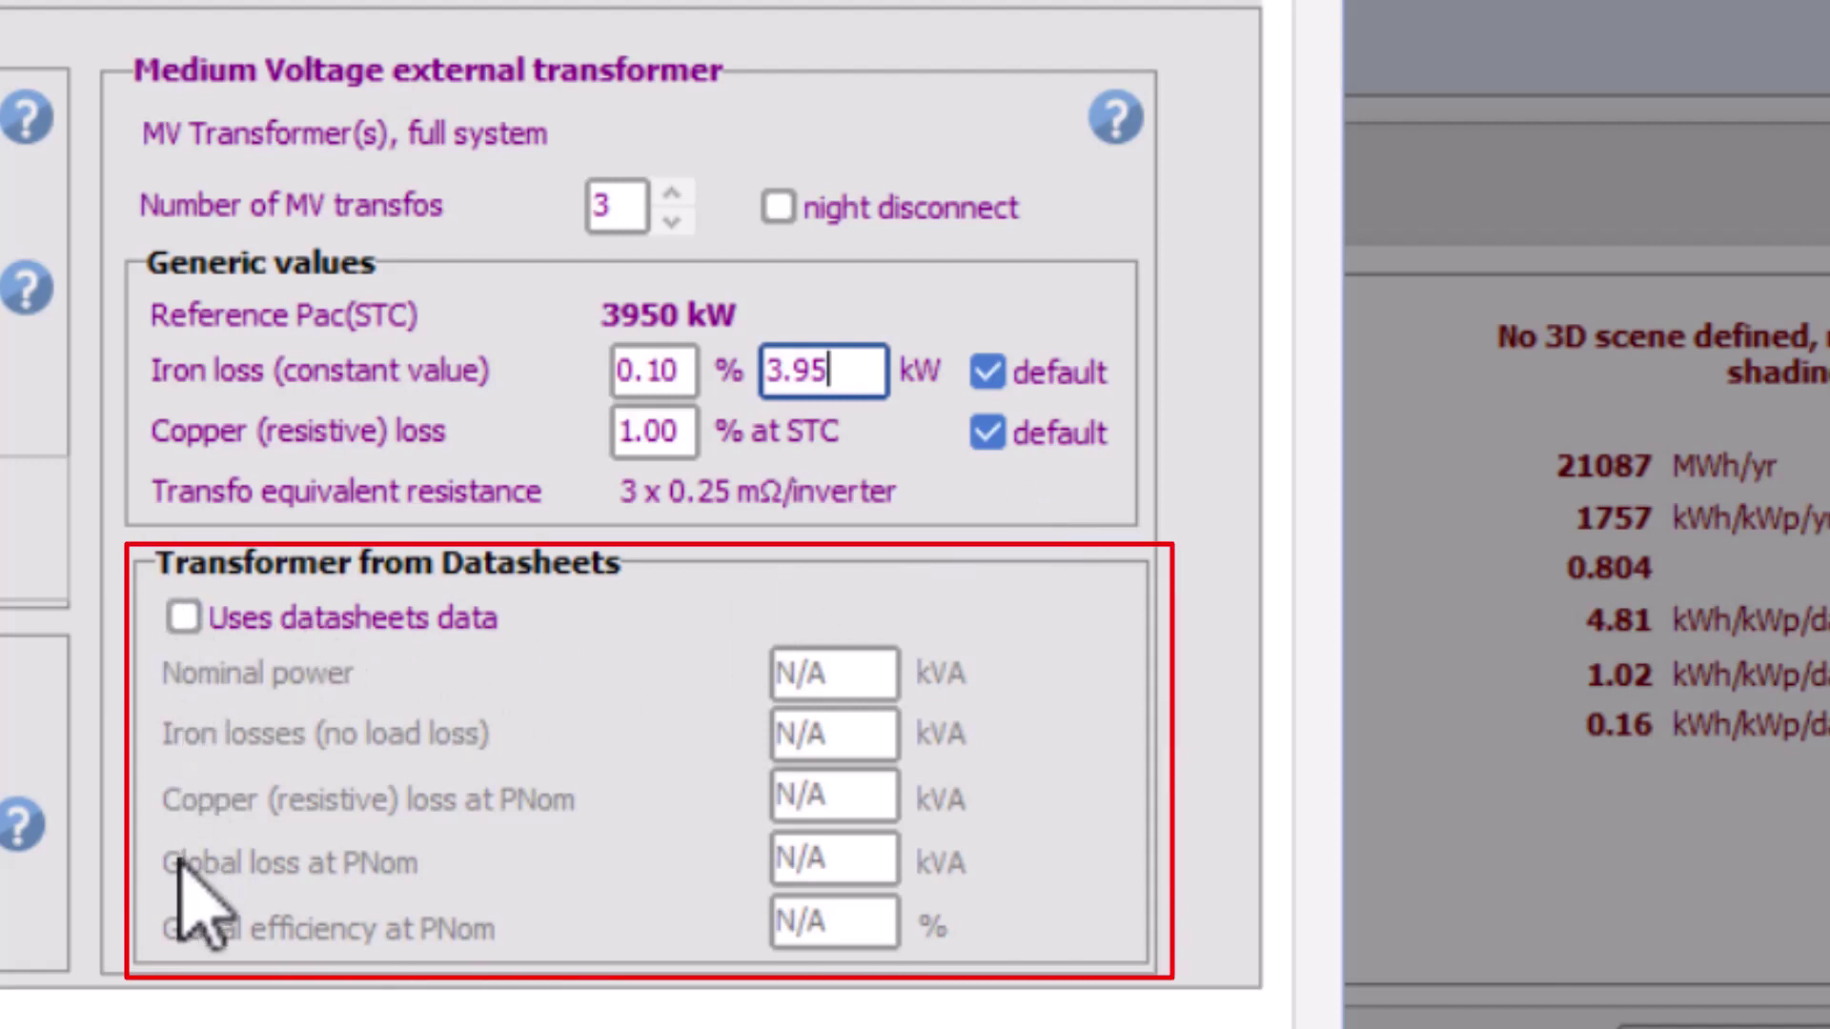
# Use default 0.10% iron and 1.00% copper losses, and enter 5 as the MV line loss fraction.
pyautogui.click(380, 619)
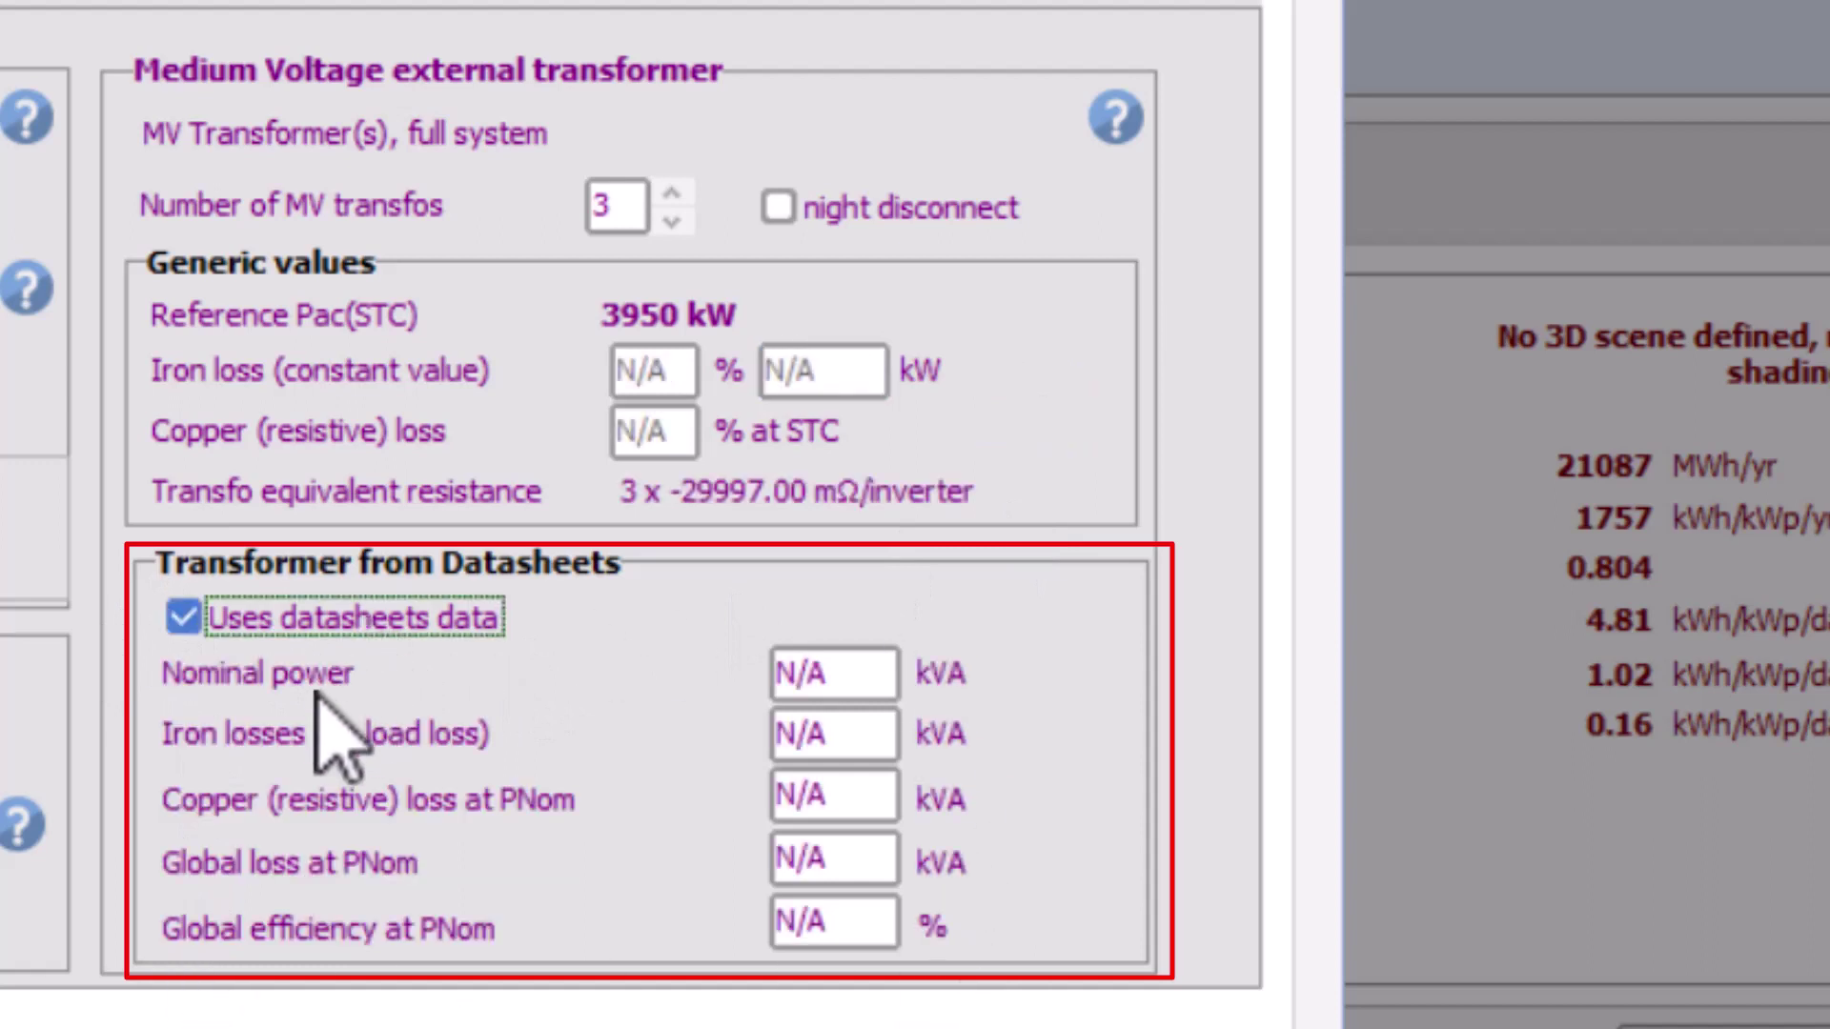
pyautogui.click(182, 617)
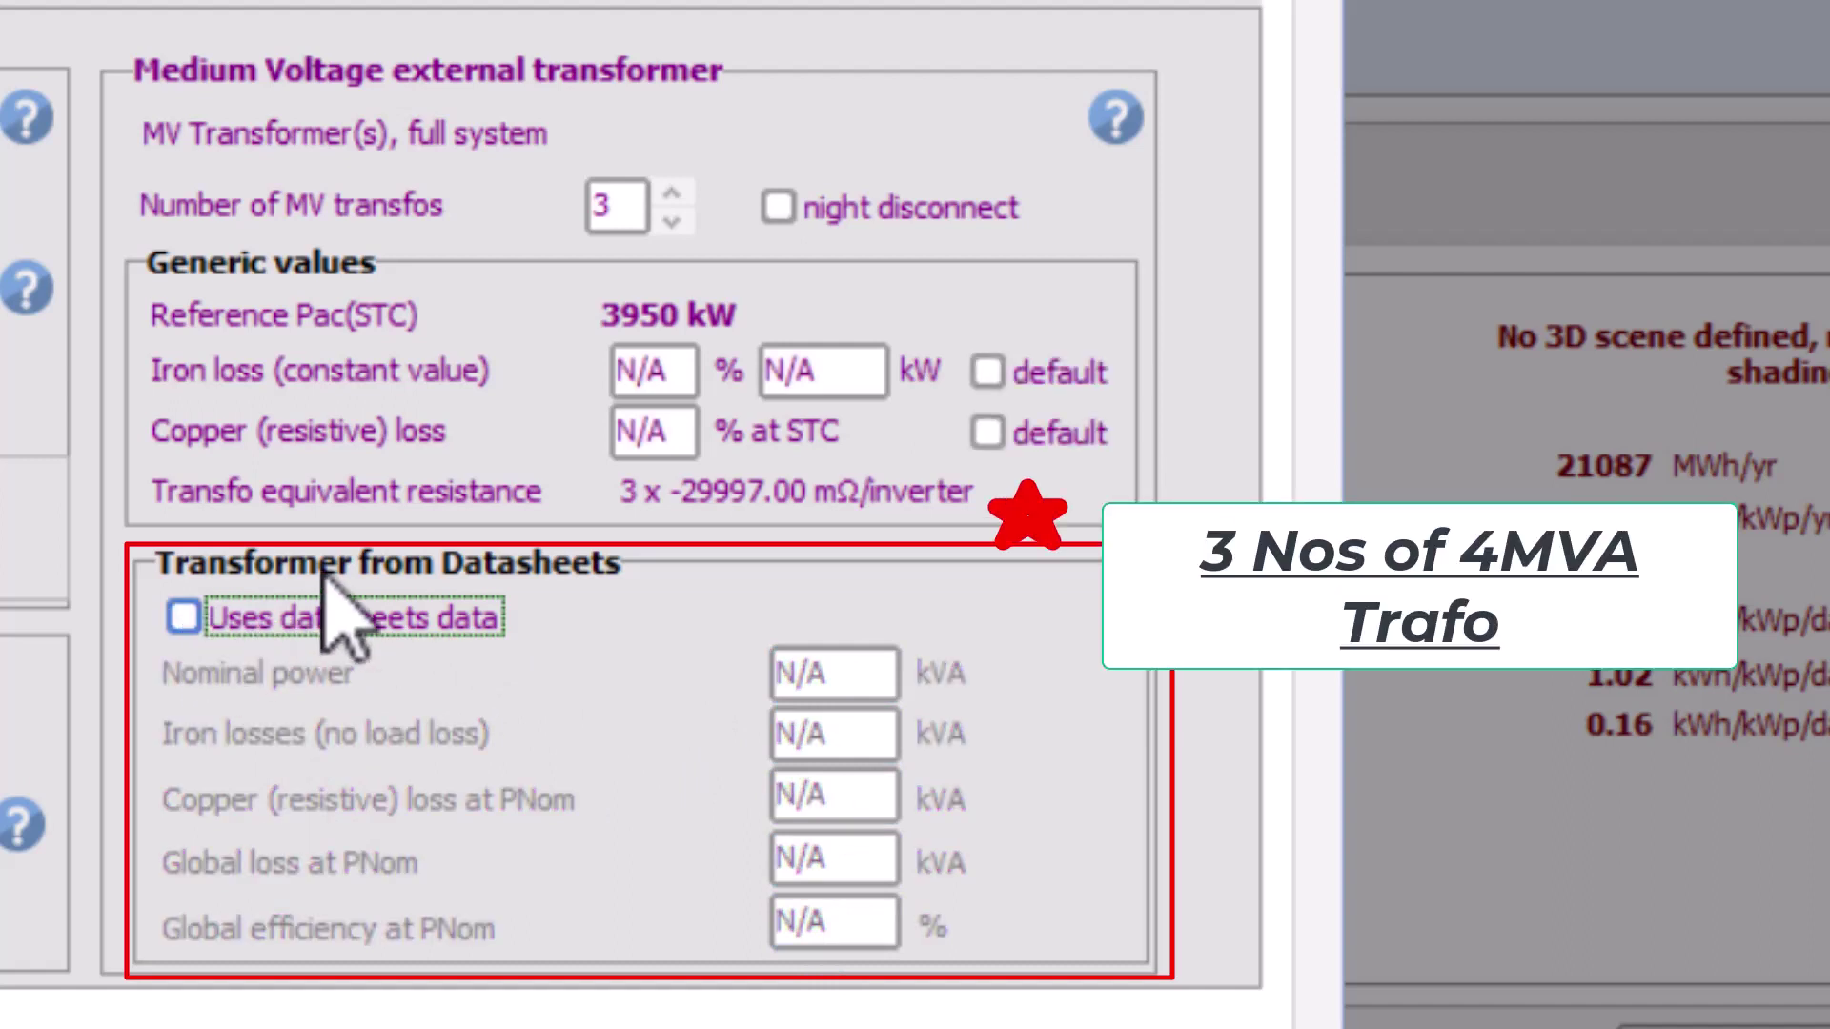
pyautogui.click(986, 372)
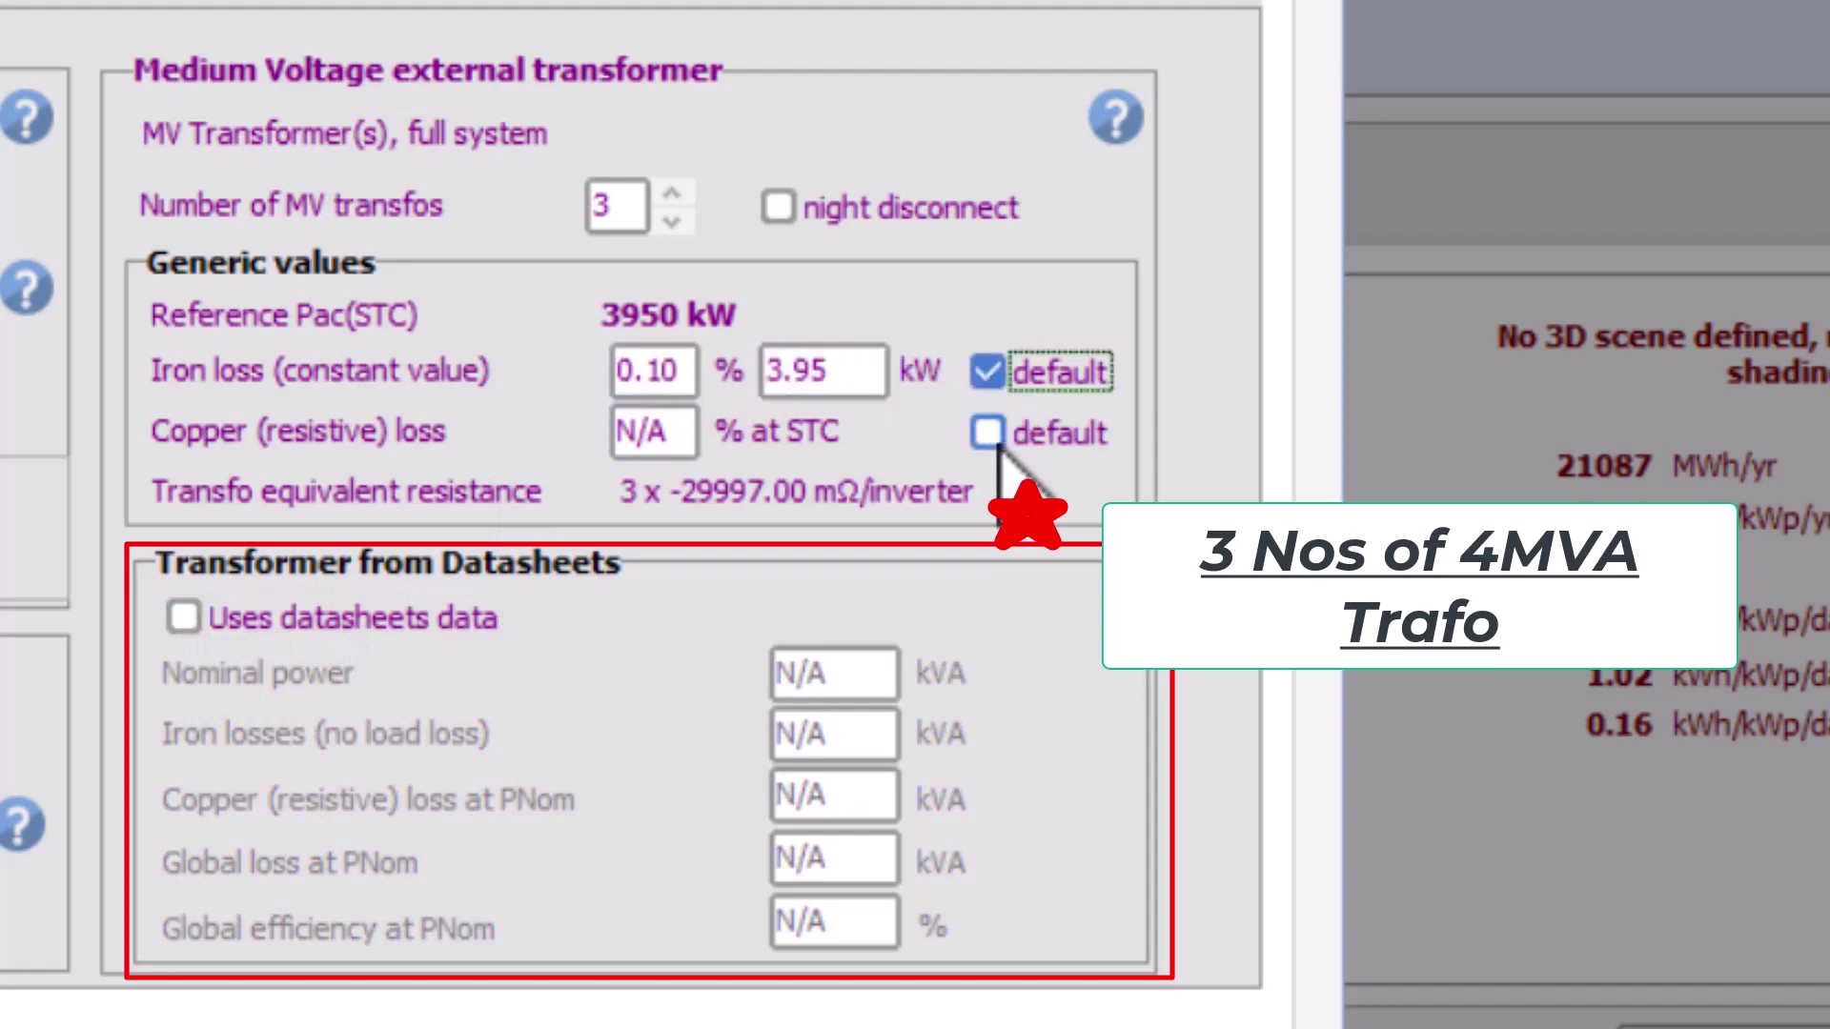
pyautogui.click(982, 431)
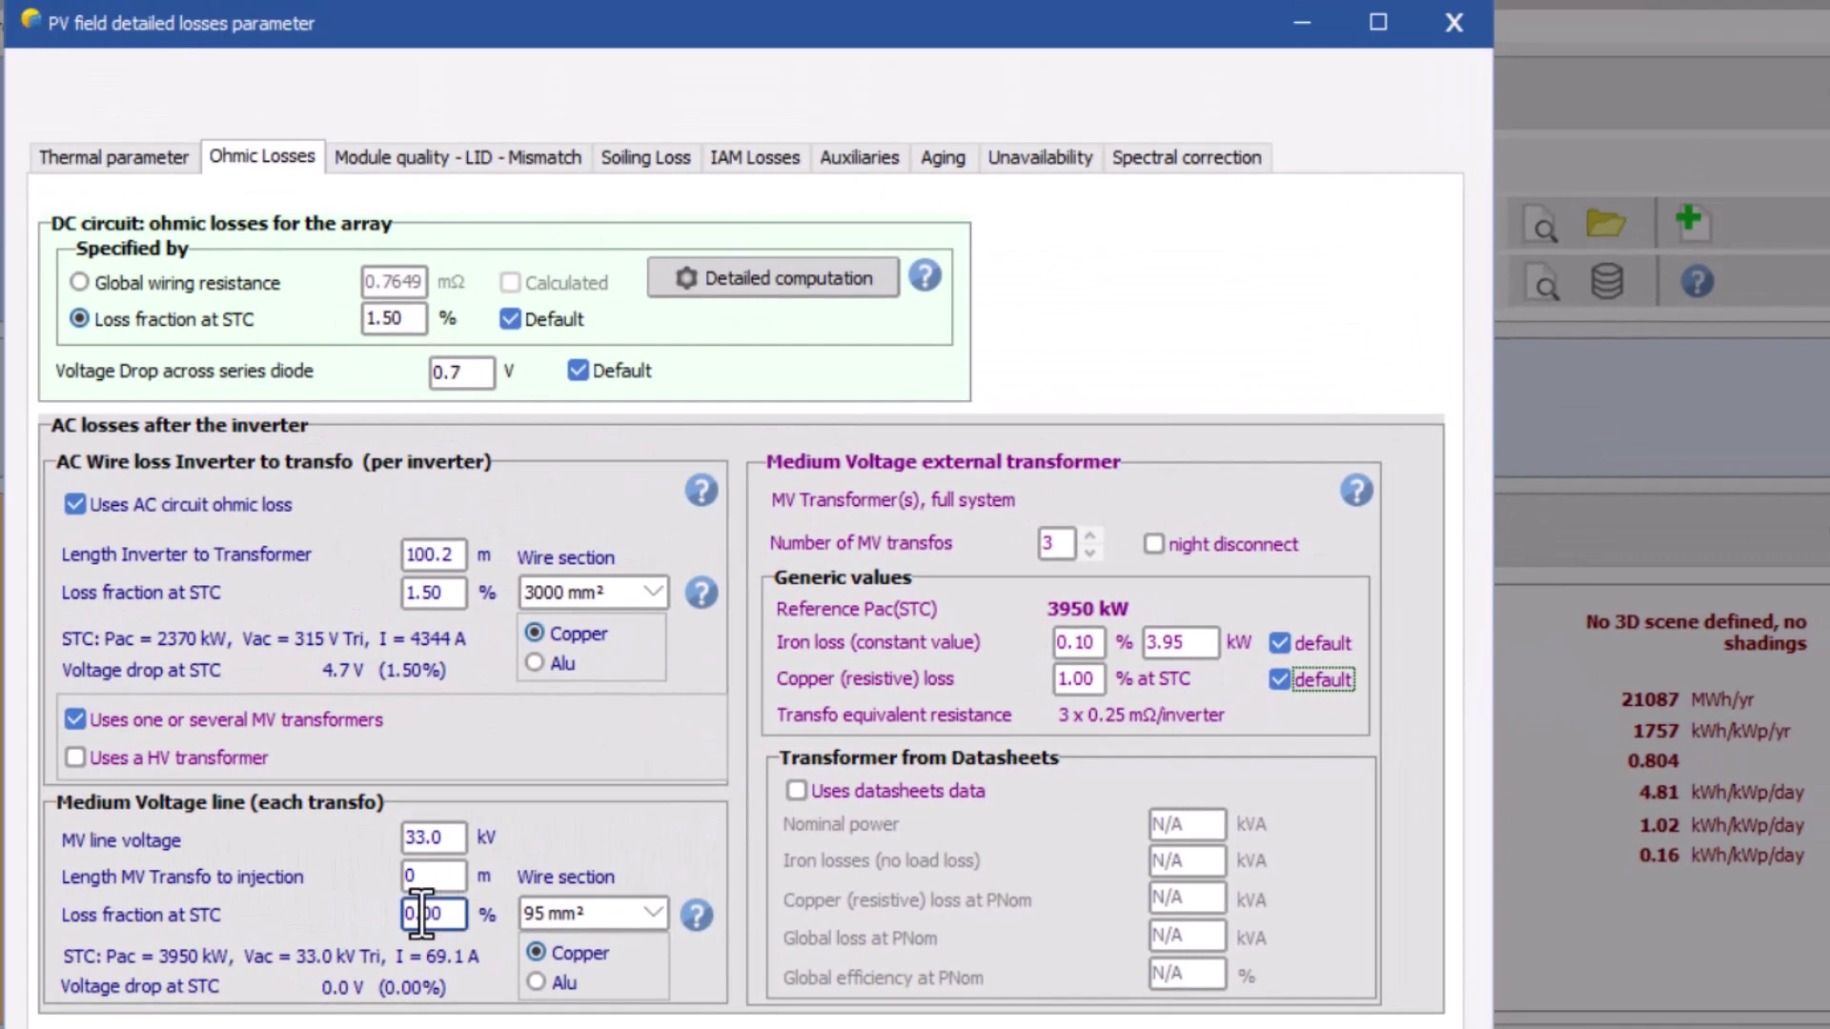
pyautogui.moveTo(408, 913); pyautogui.dragTo(445, 875)
pyautogui.write('5')
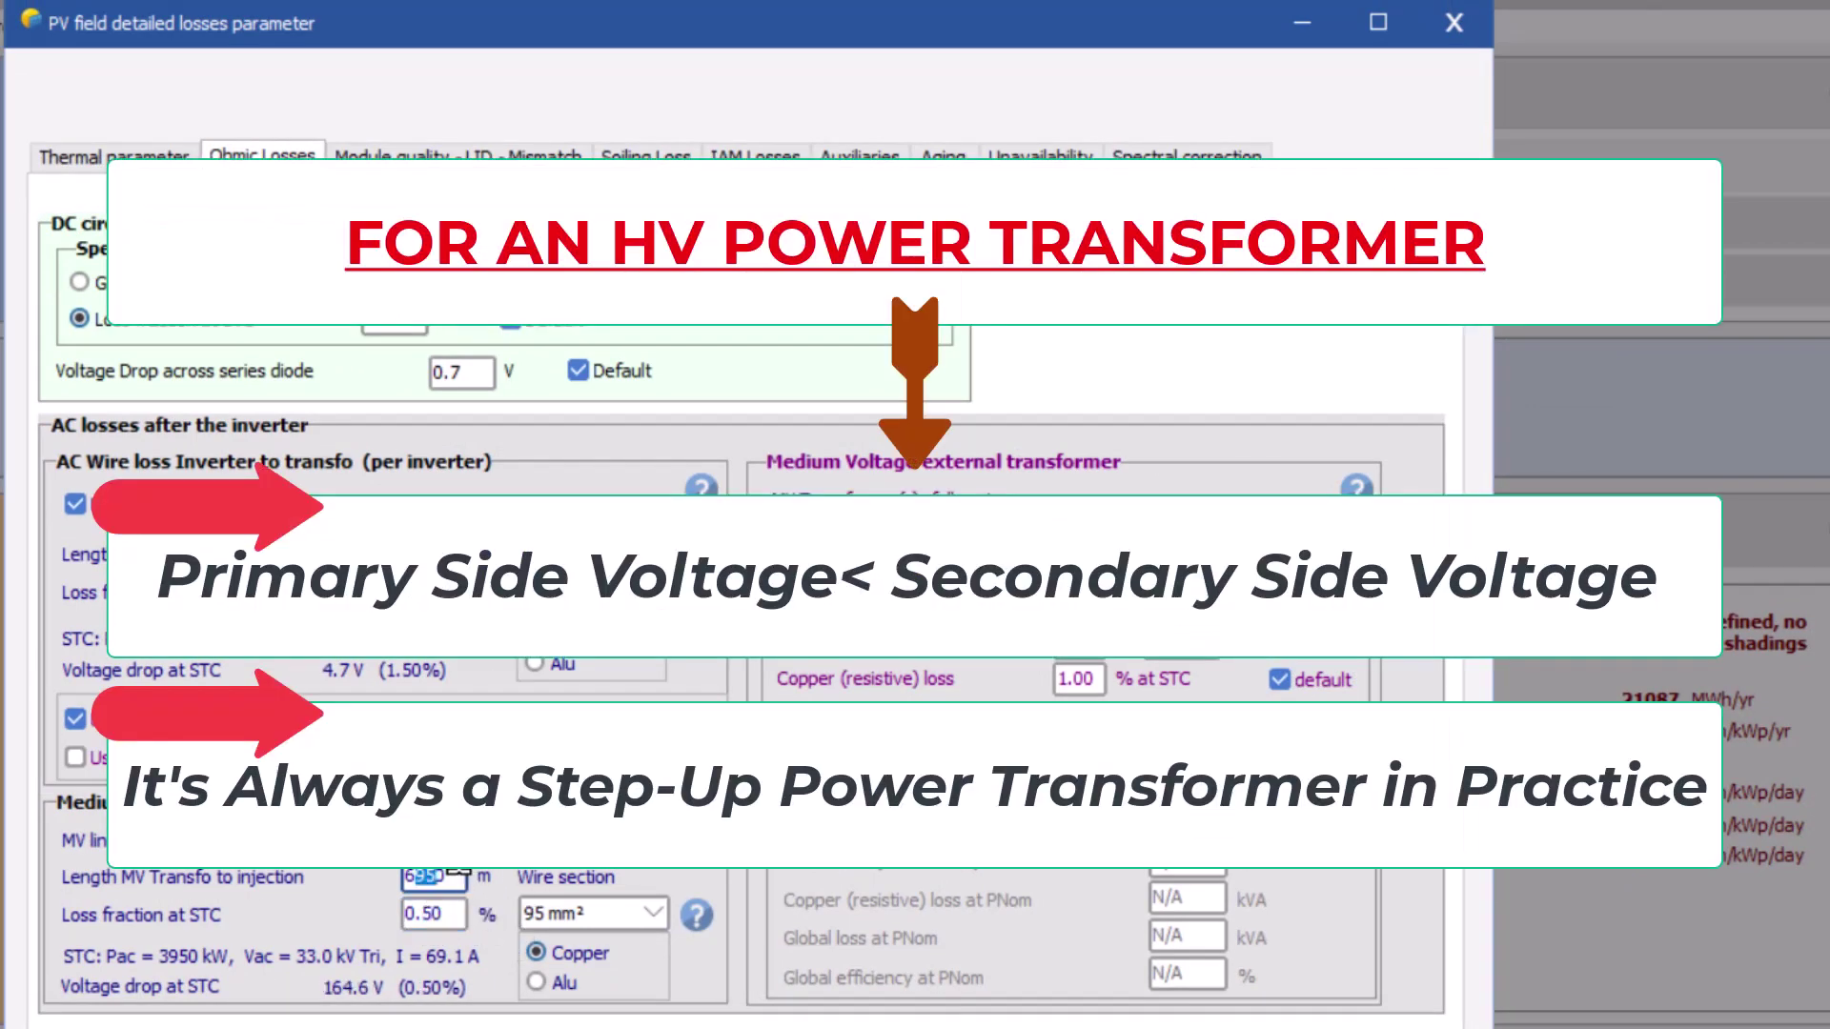
# Commit the MV line loss fraction at 0.50%.
pyautogui.press('Tab')
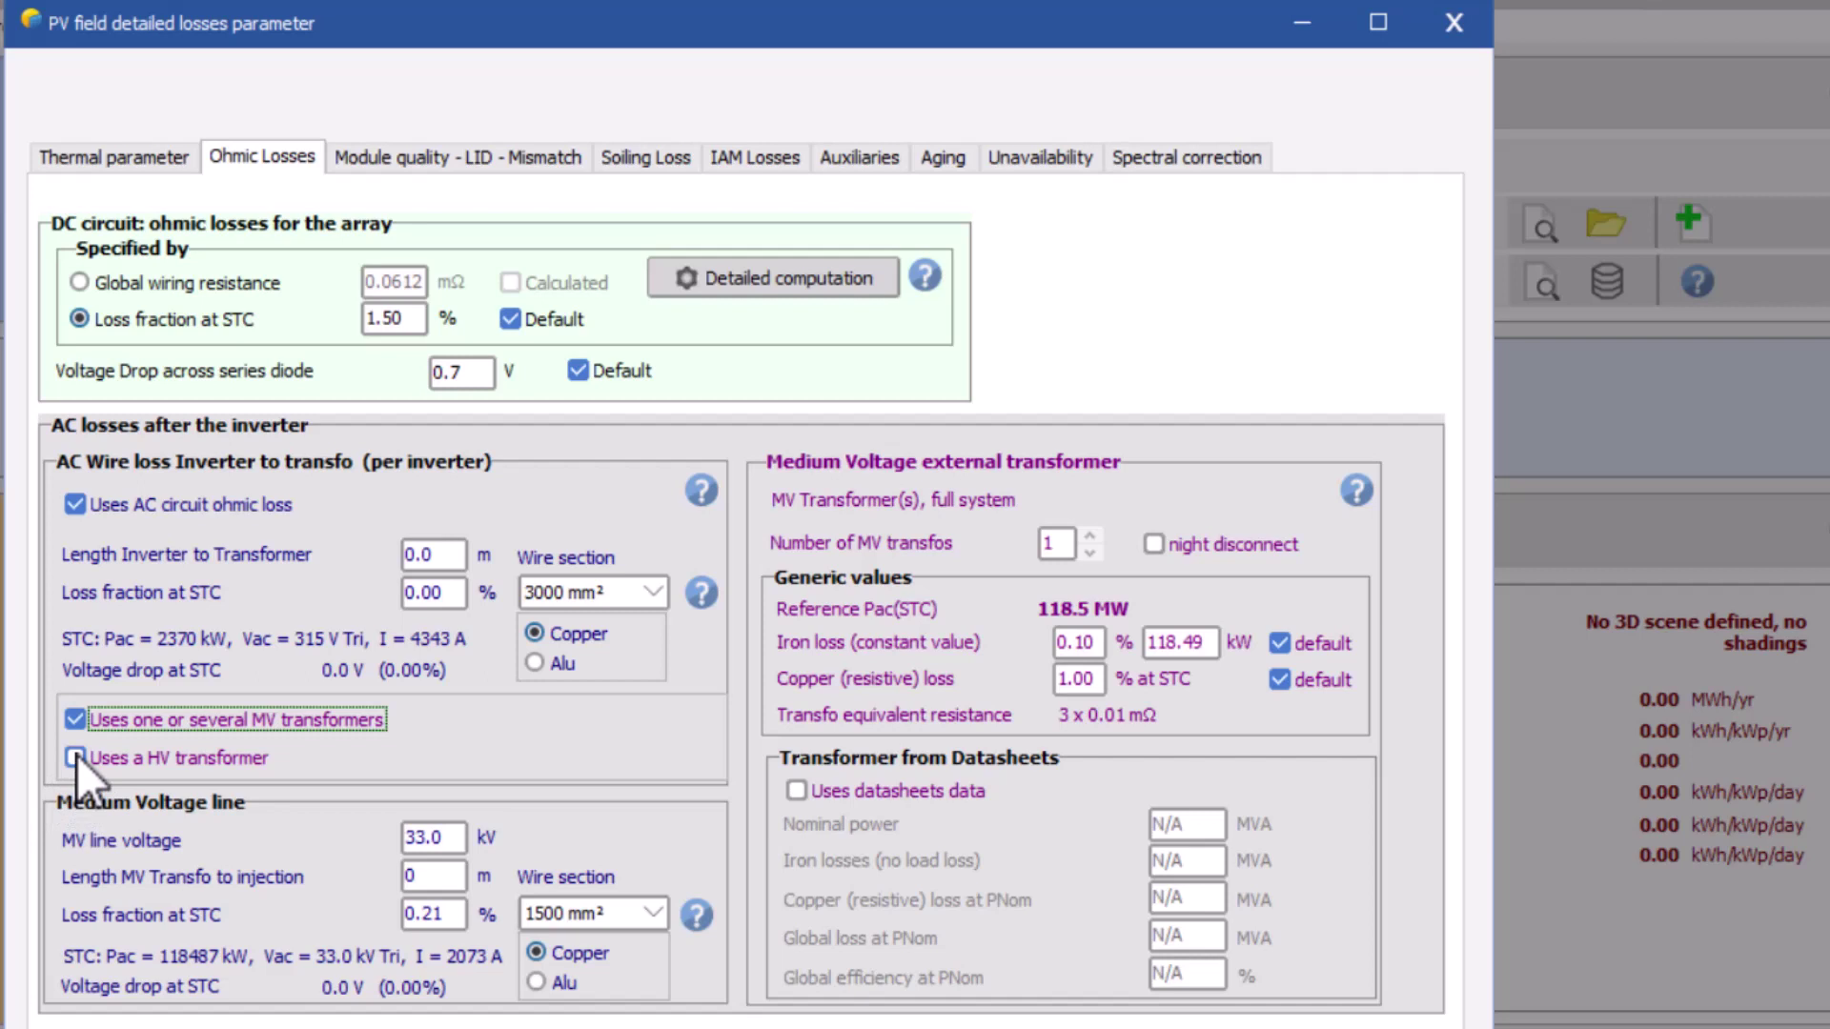
# Enable an HV transformer as 'HV Transformer, full system' with a 110 kV grid voltage.
pyautogui.click(75, 756)
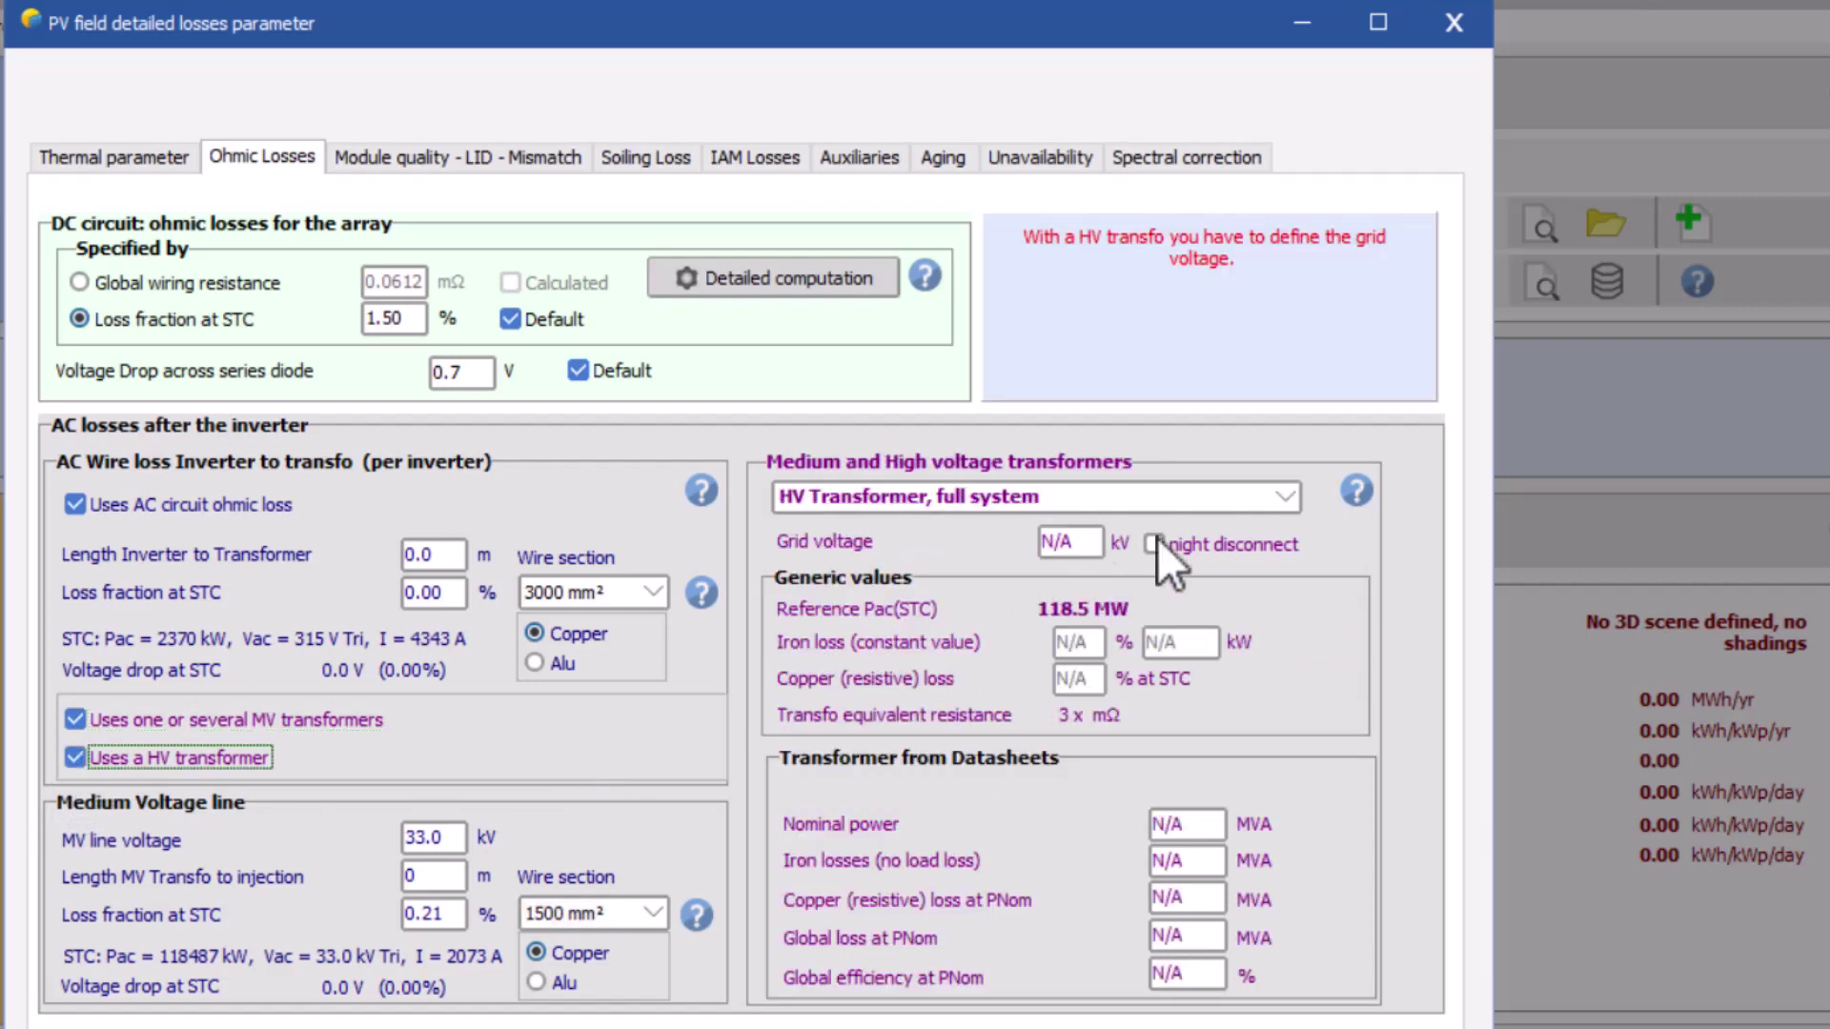
pyautogui.click(1275, 505)
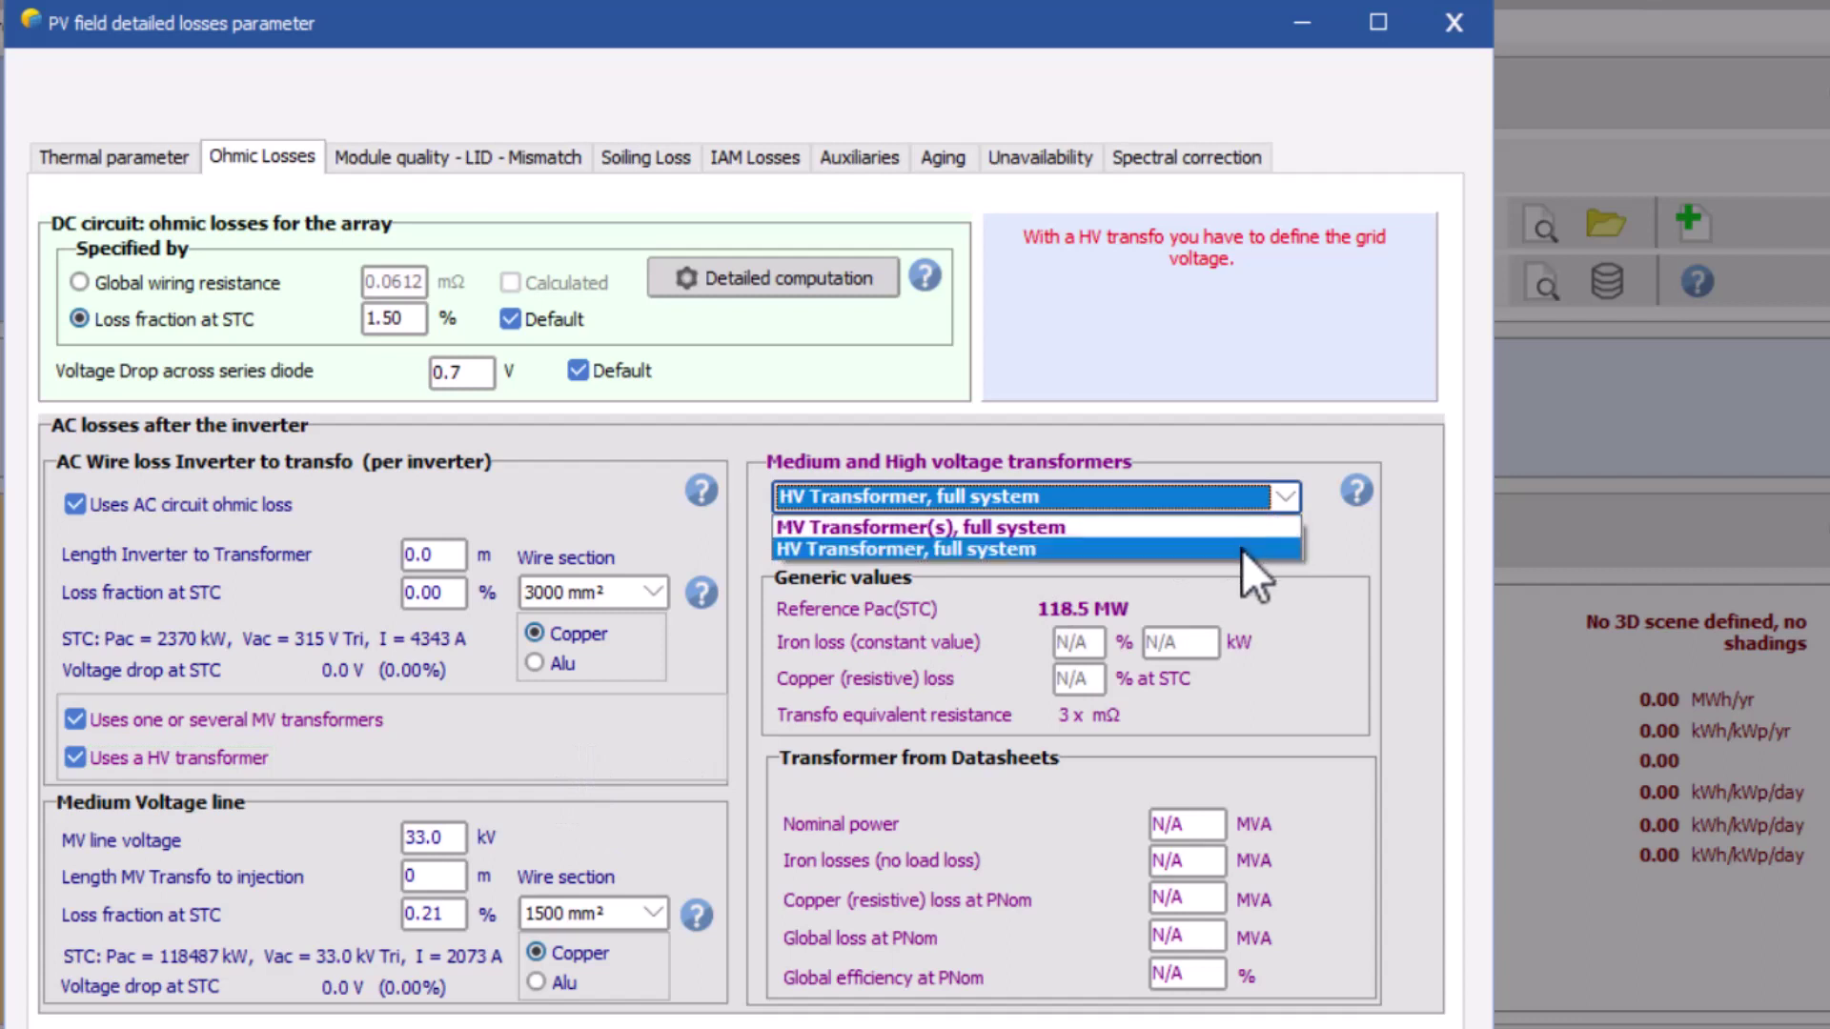
pyautogui.click(1243, 551)
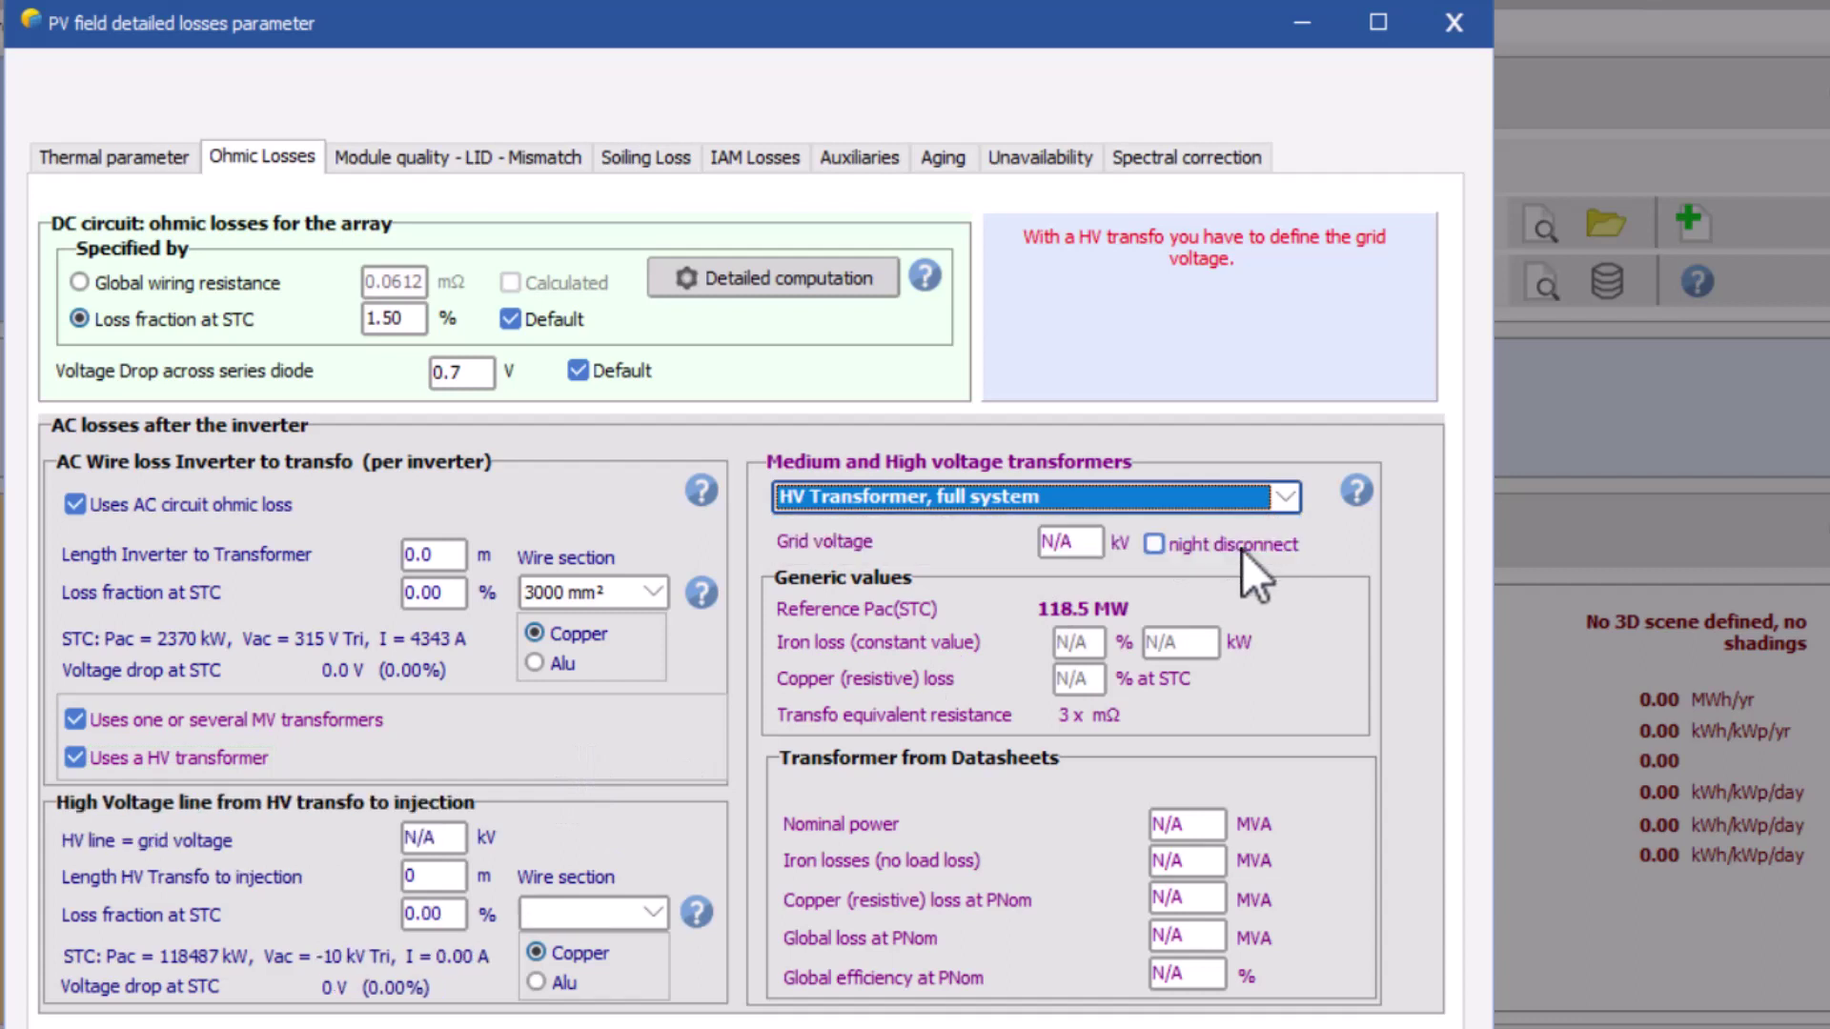
pyautogui.click(1077, 548)
pyautogui.write('11')
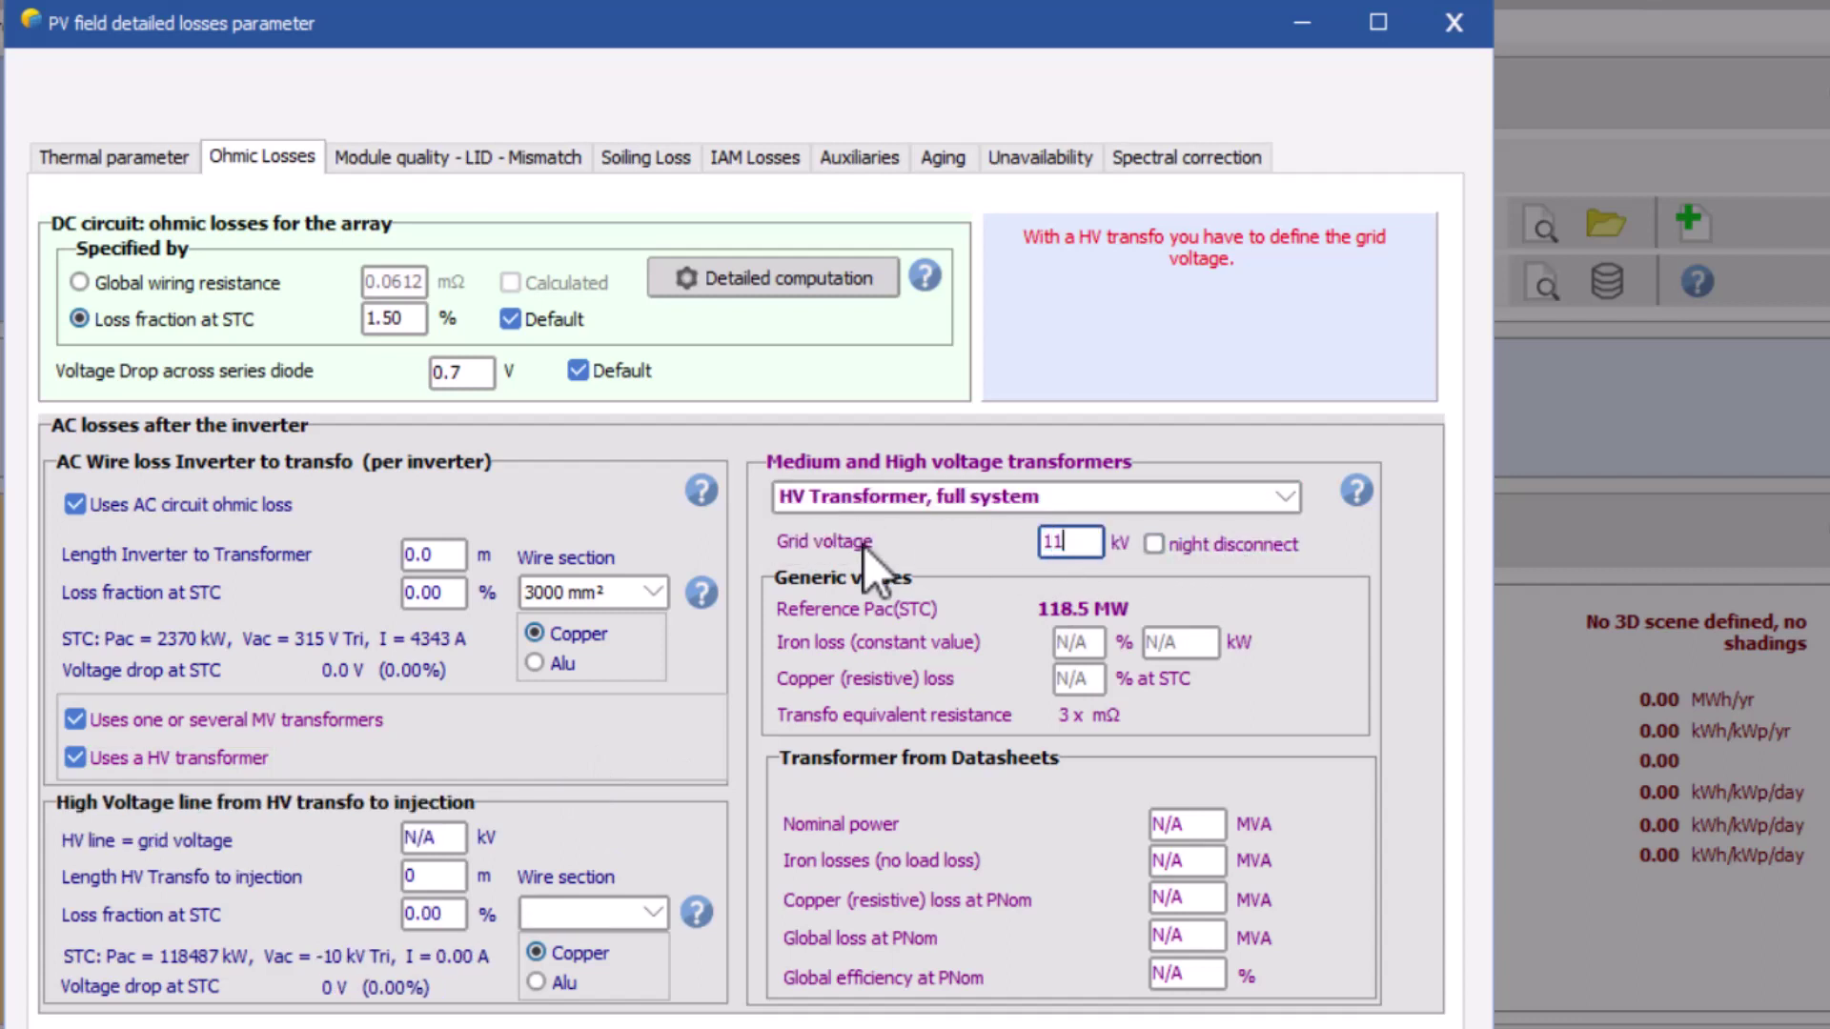
pyautogui.write('0')
pyautogui.press('Return')
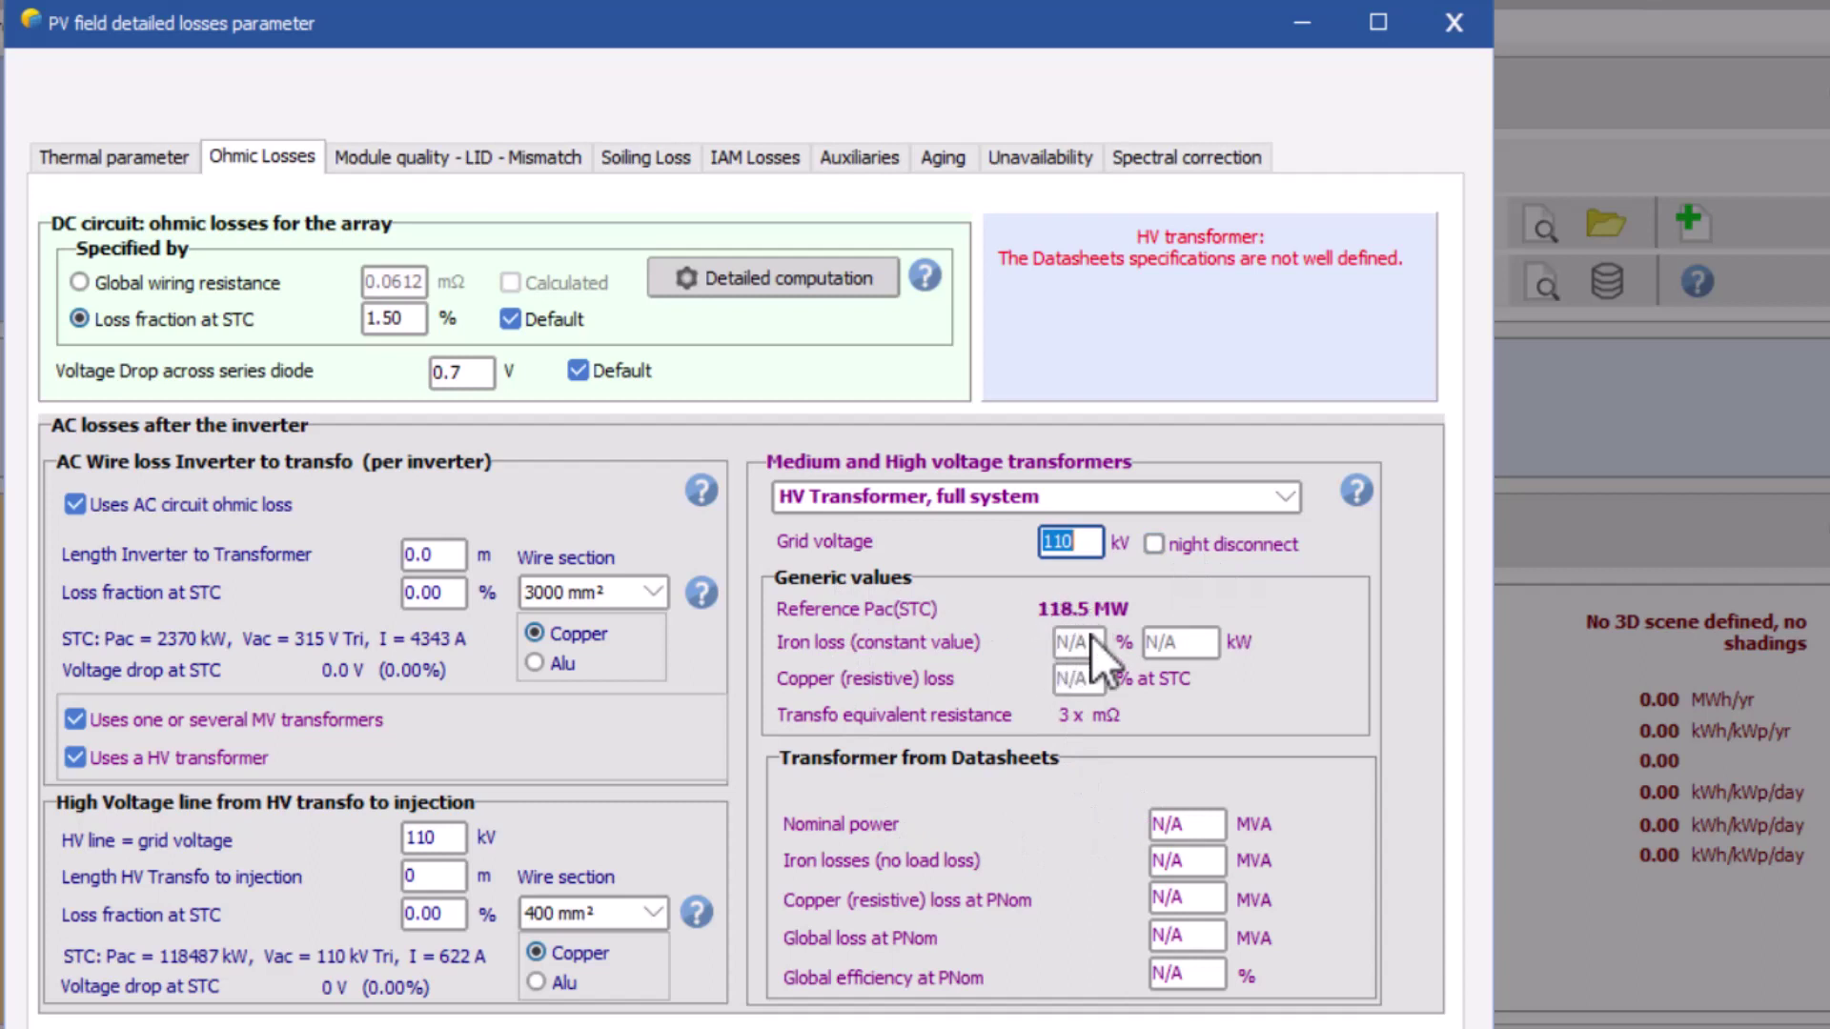
# Enter HV transformer datasheet values: 100 MVA nominal power, 0.1 MVA iron and 1 MVA copper losses.
pyautogui.click(1187, 825)
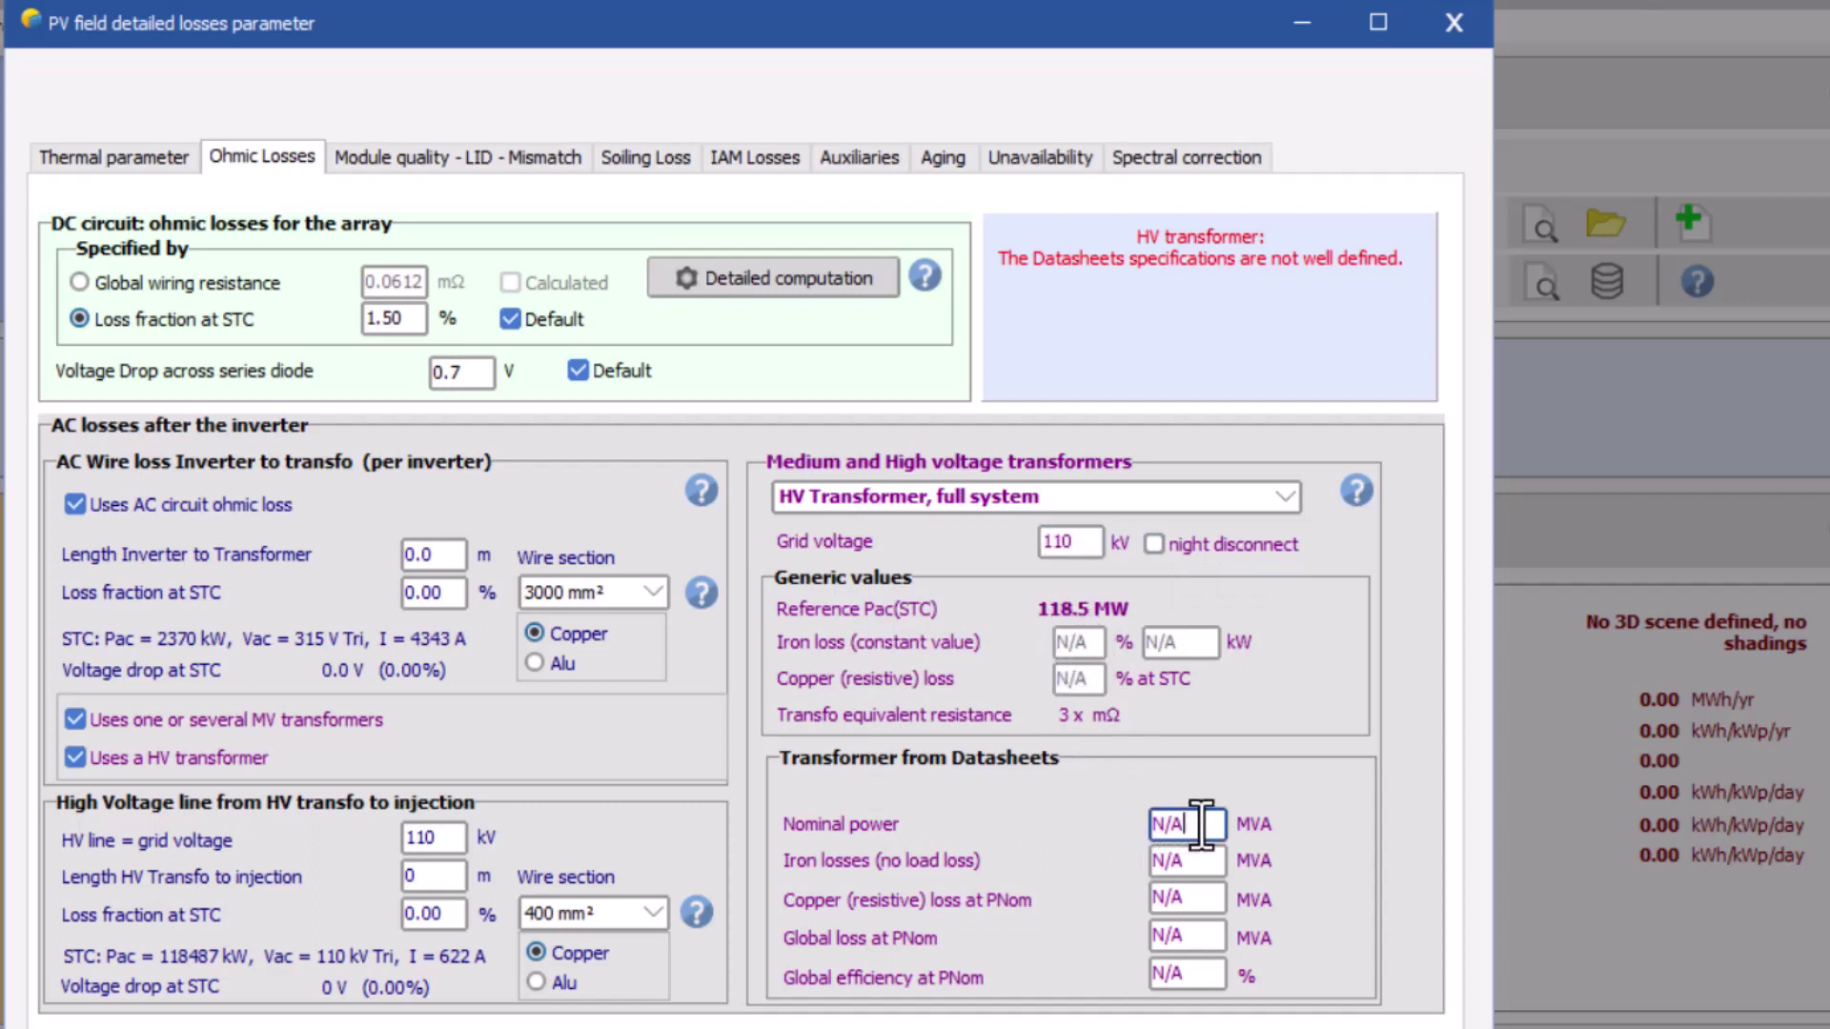
pyautogui.doubleClick(1186, 826)
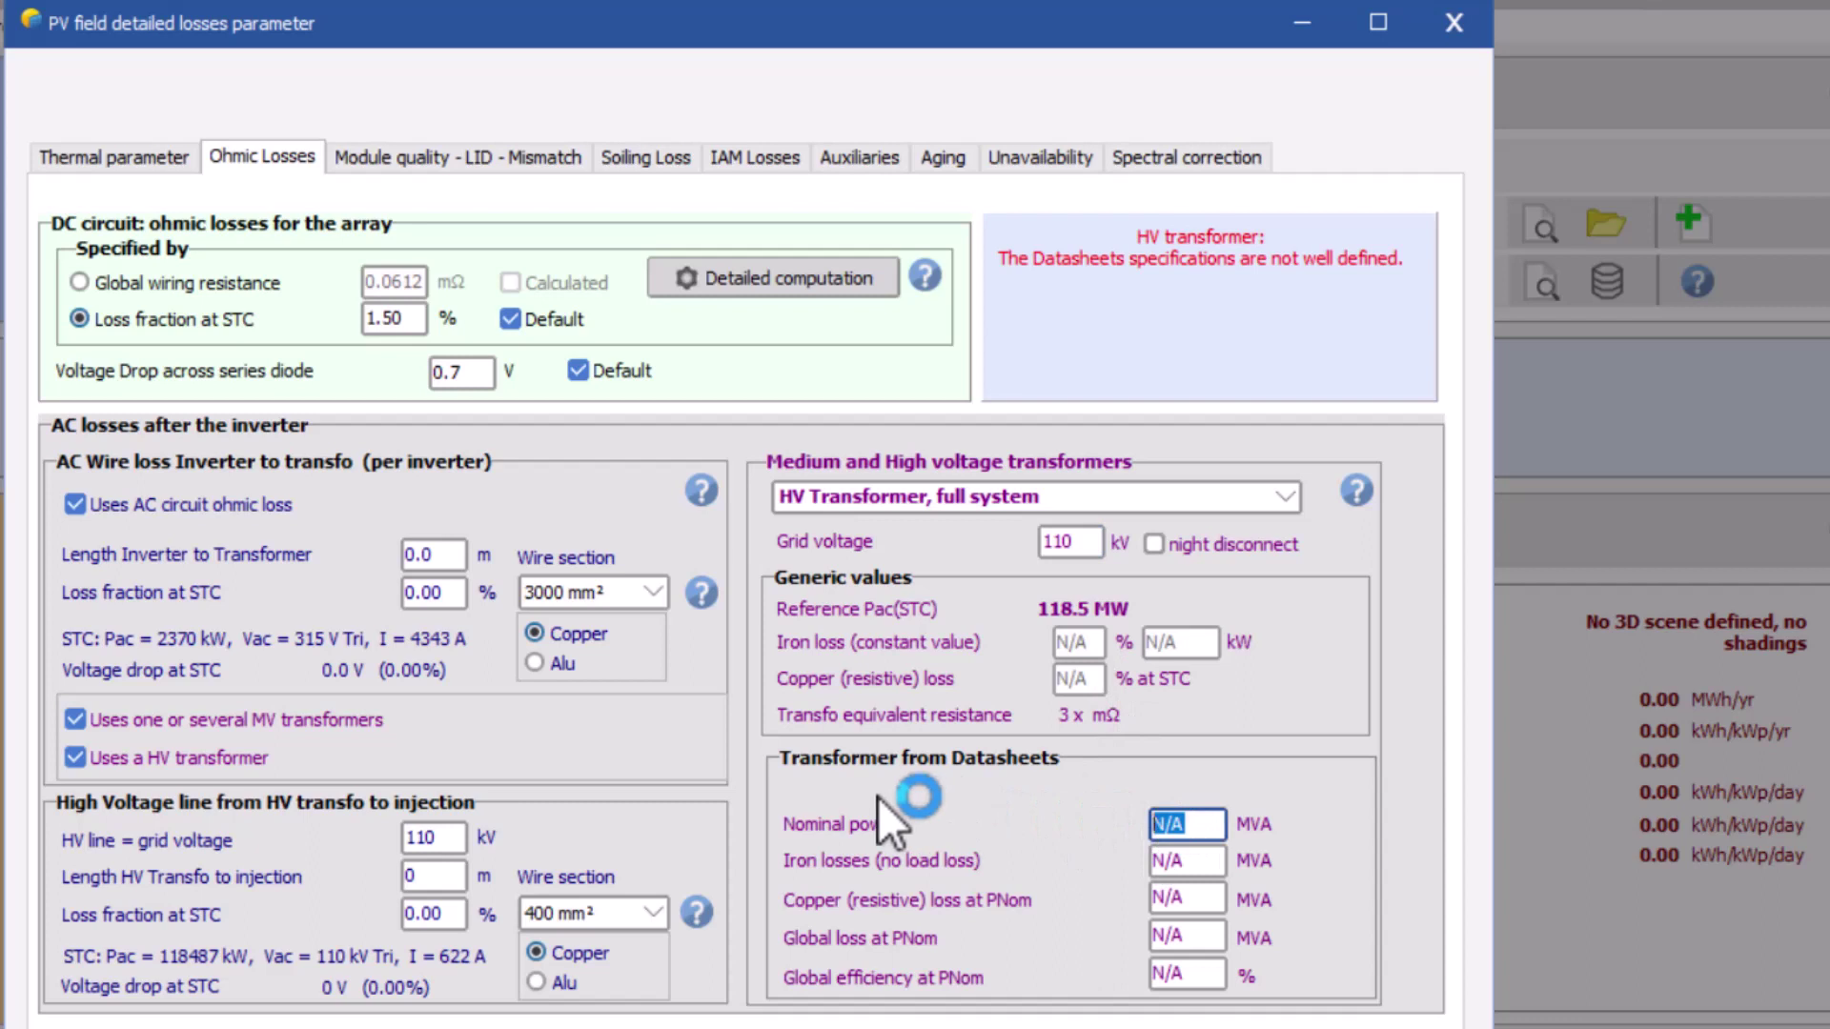
pyautogui.write('100')
pyautogui.press('Tab')
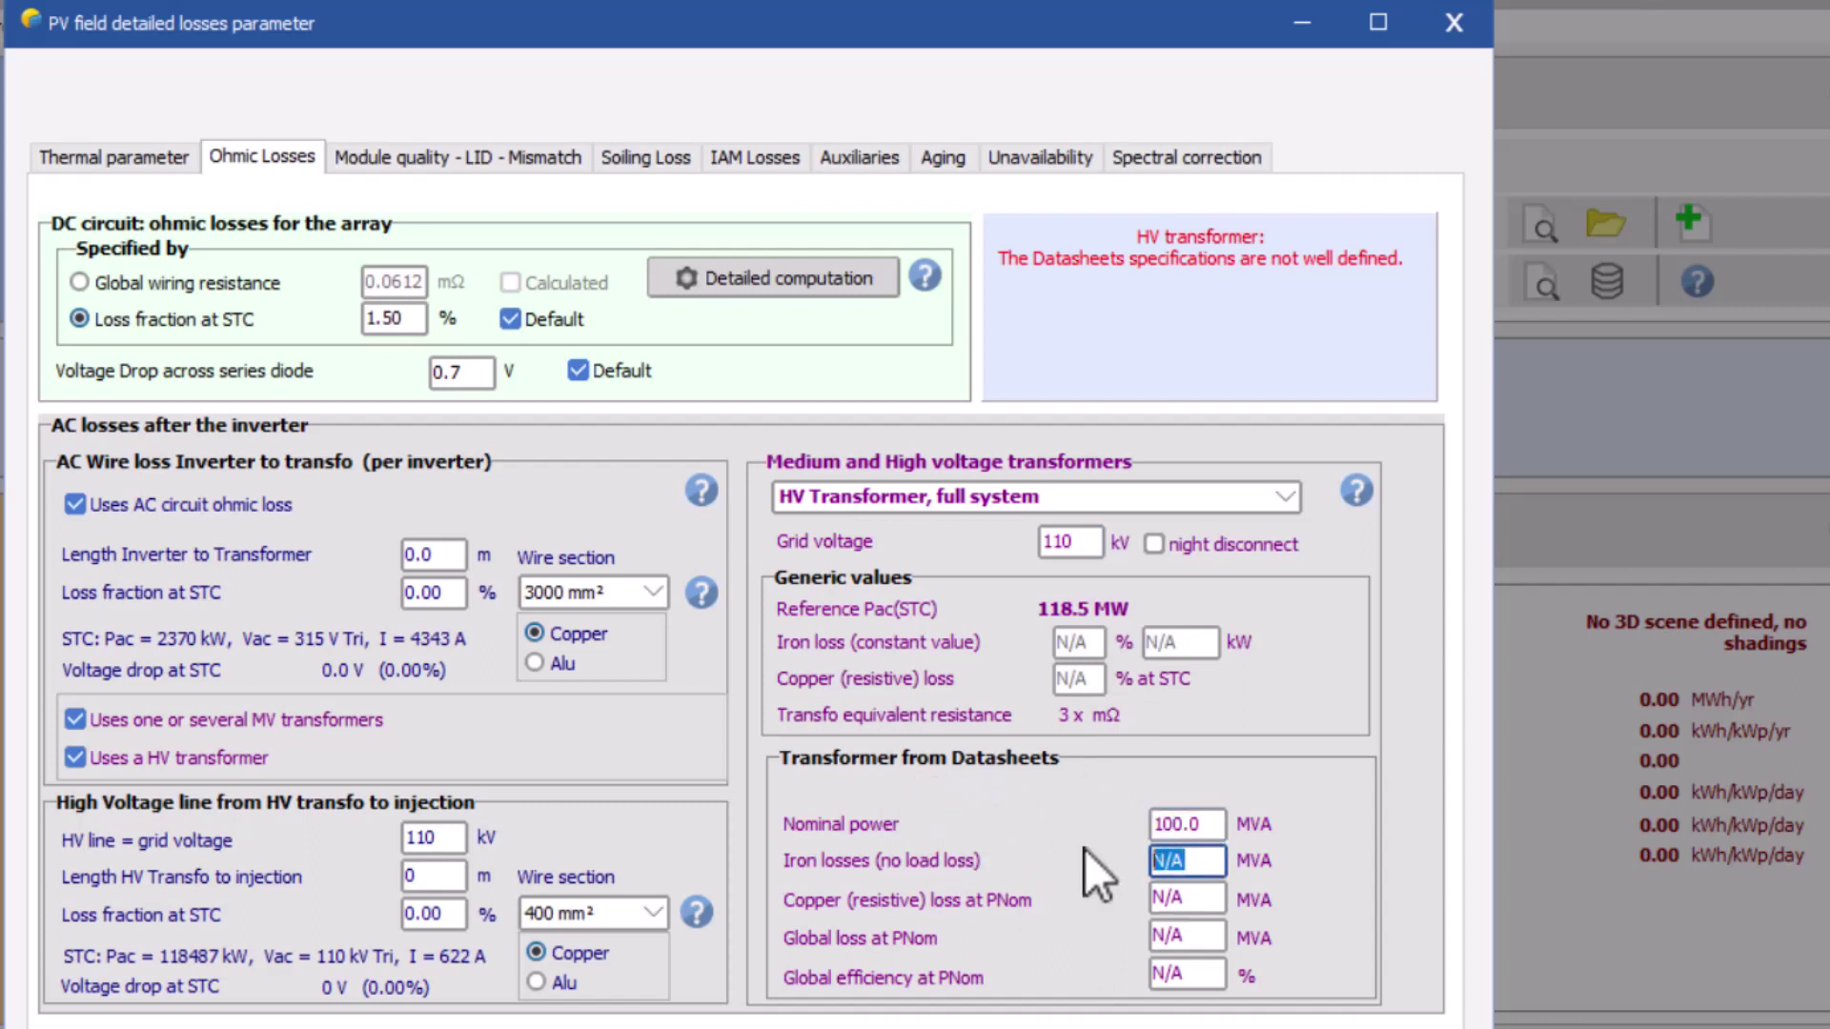
pyautogui.write('0.1')
pyautogui.press('Return')
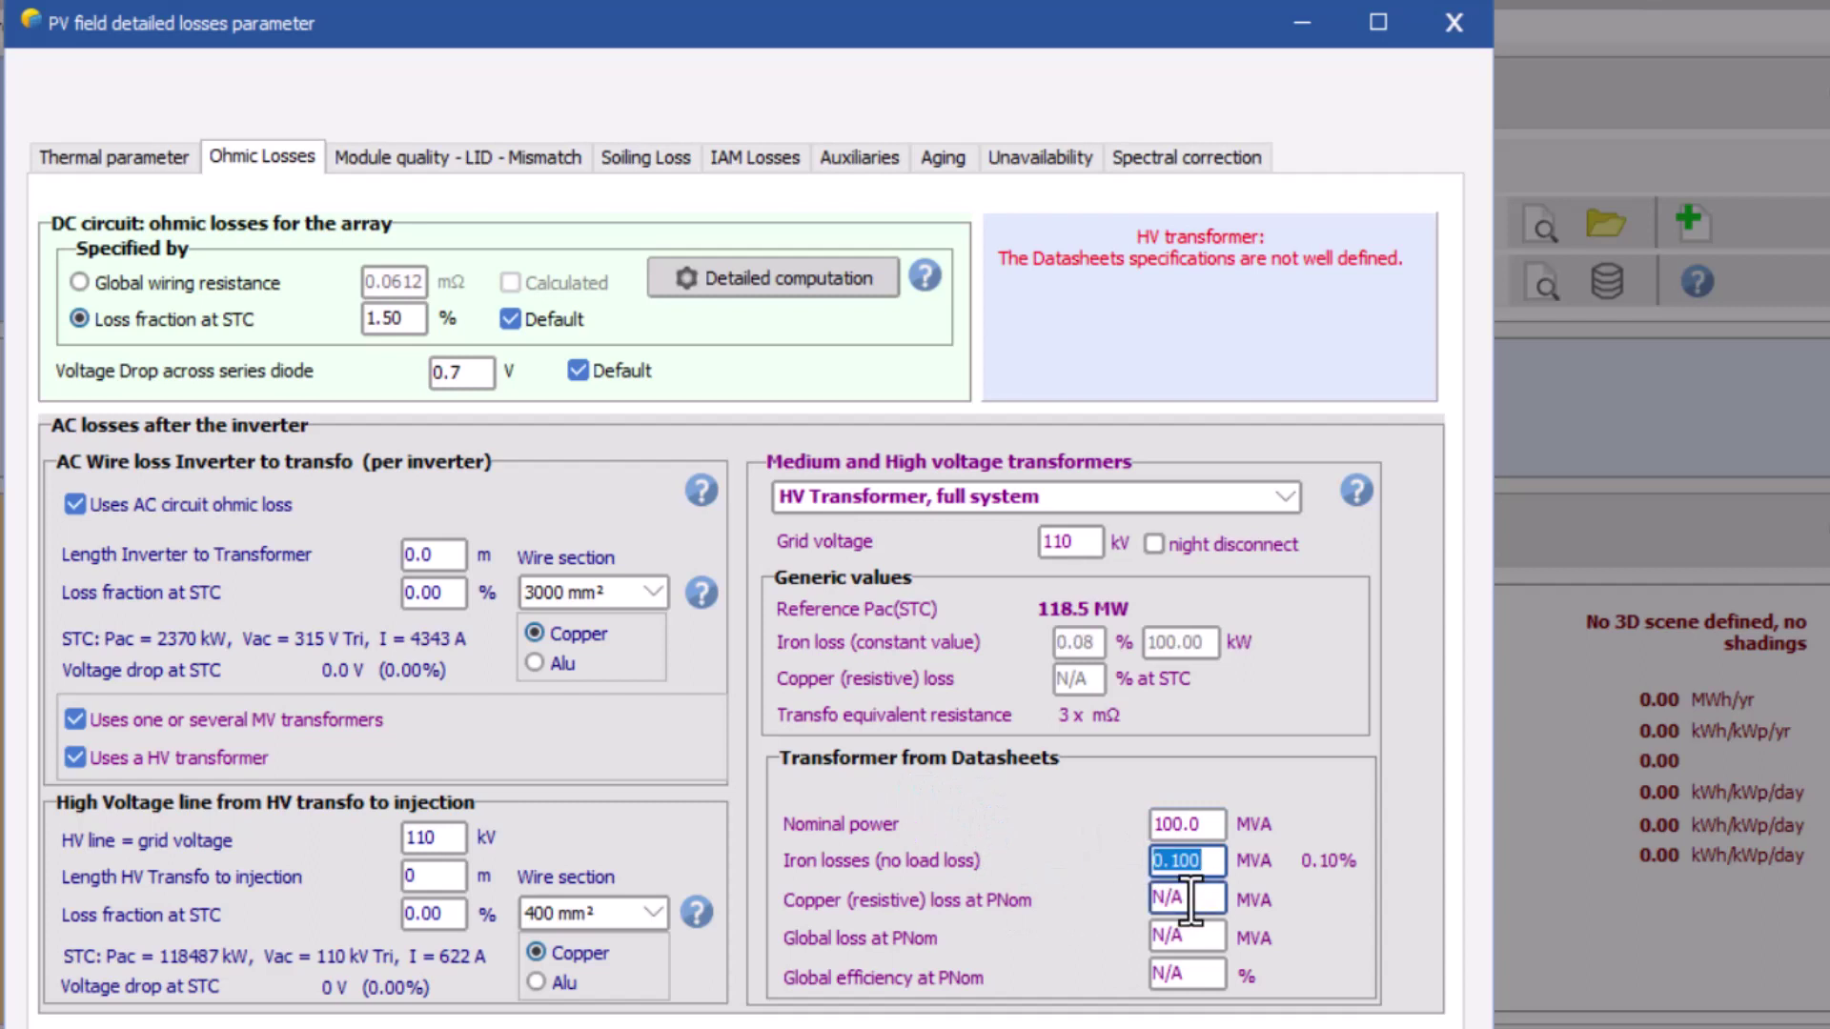
pyautogui.press('Tab')
pyautogui.write('1')
pyautogui.press('Return')
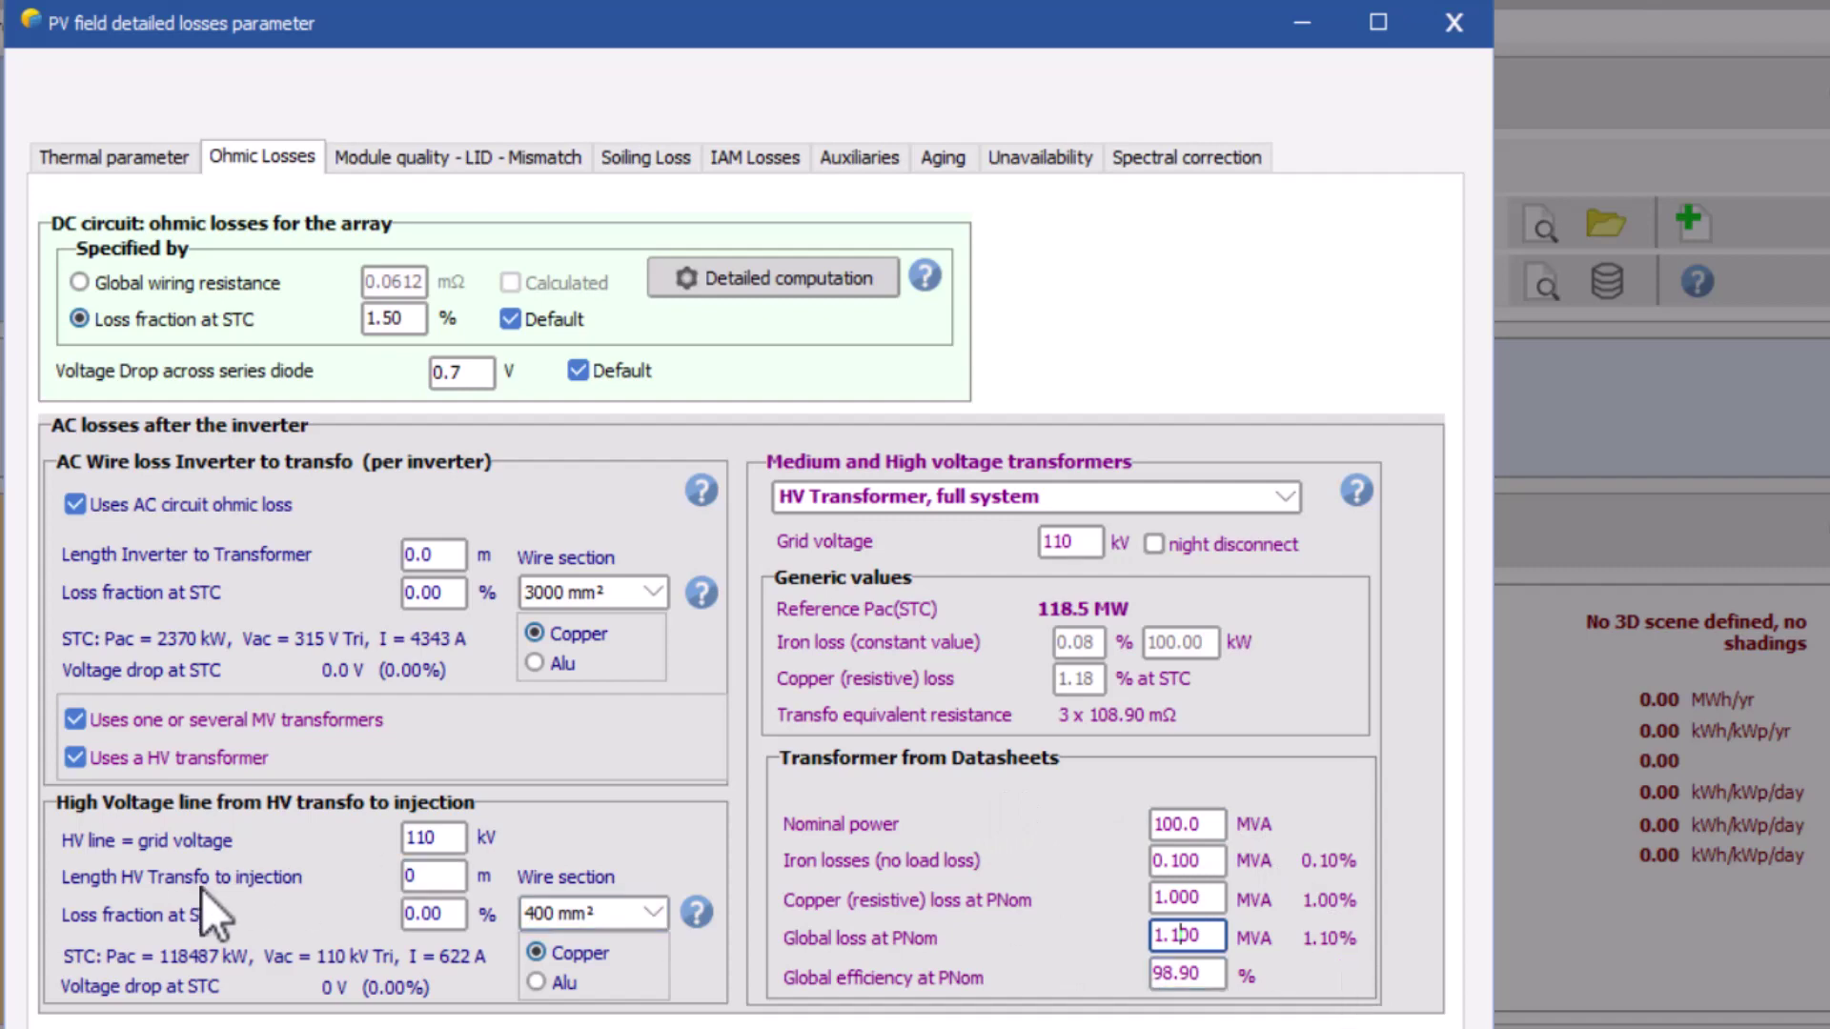
# Accept the loss settings, run the simulation, and open the full report.
pyautogui.click(1029, 841)
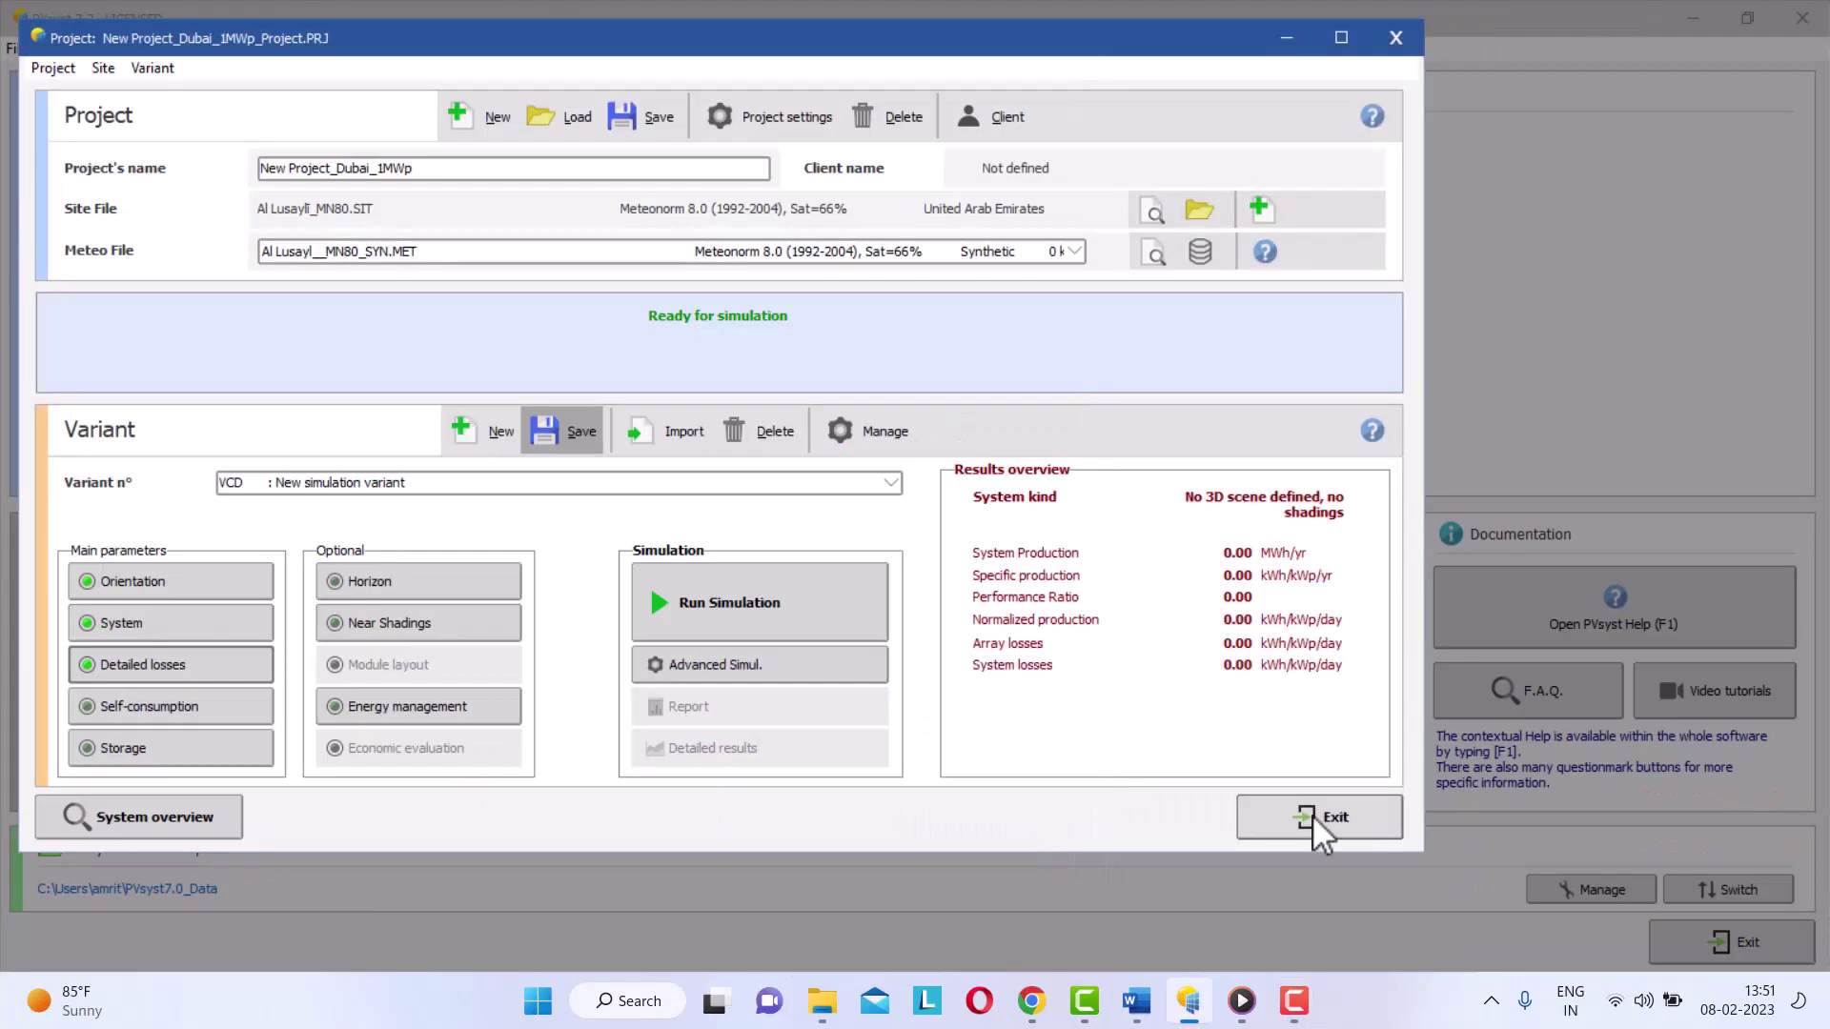
pyautogui.click(773, 596)
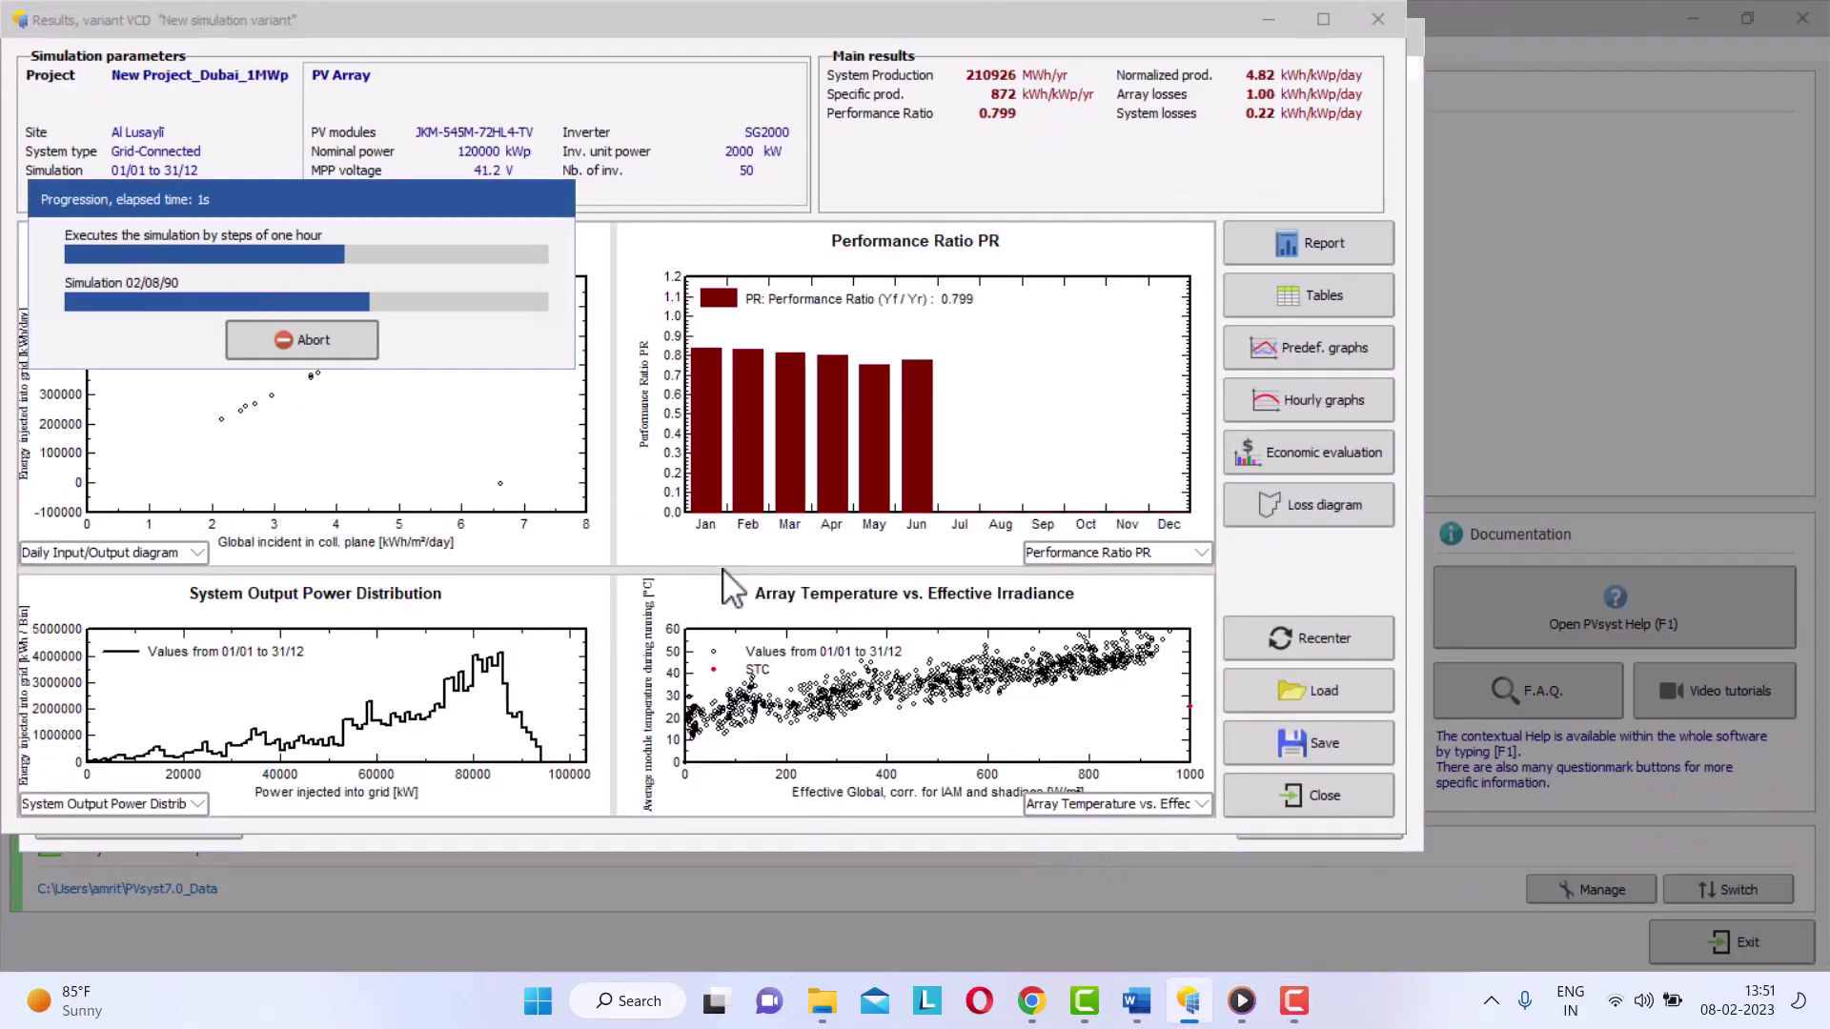
pyautogui.click(1323, 245)
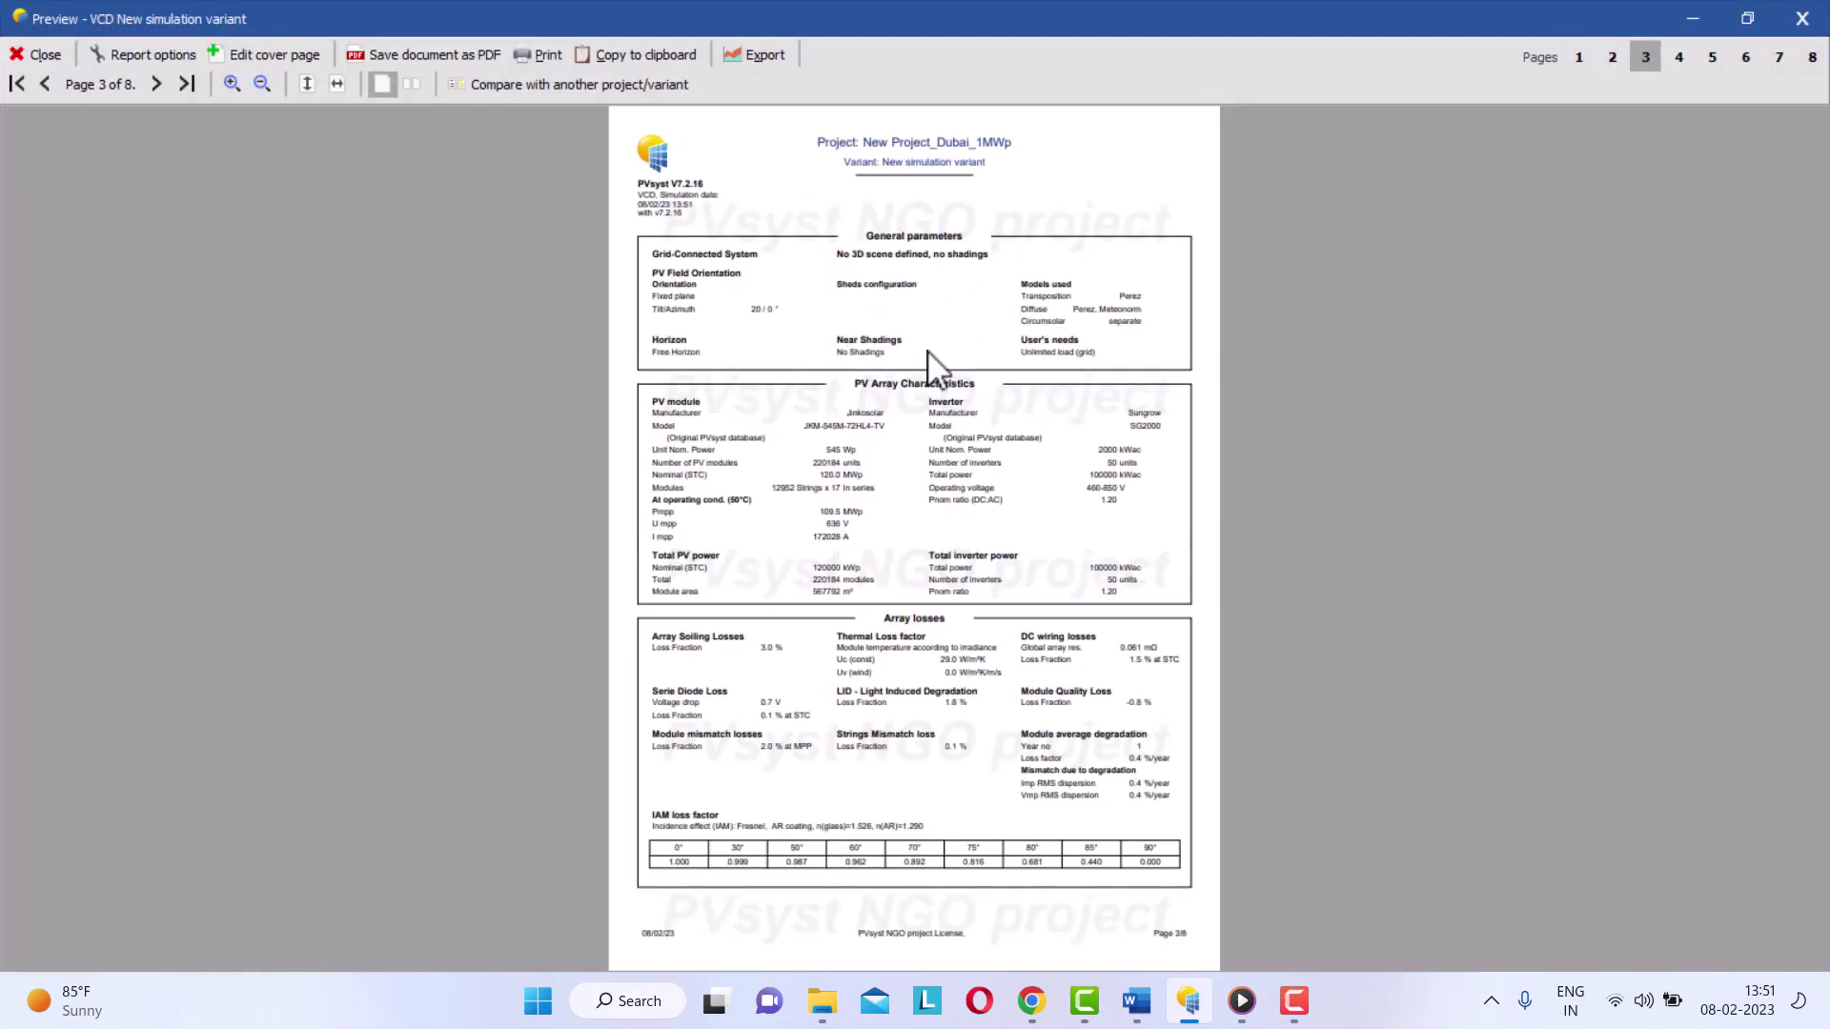
# Scroll the report to the page 4 transformer losses and the page 6 loss diagram.
pyautogui.scroll(-2, 929, 367)
pyautogui.keyDown('ctrl'); pyautogui.scroll(2, 870, 641); pyautogui.keyUp('ctrl')
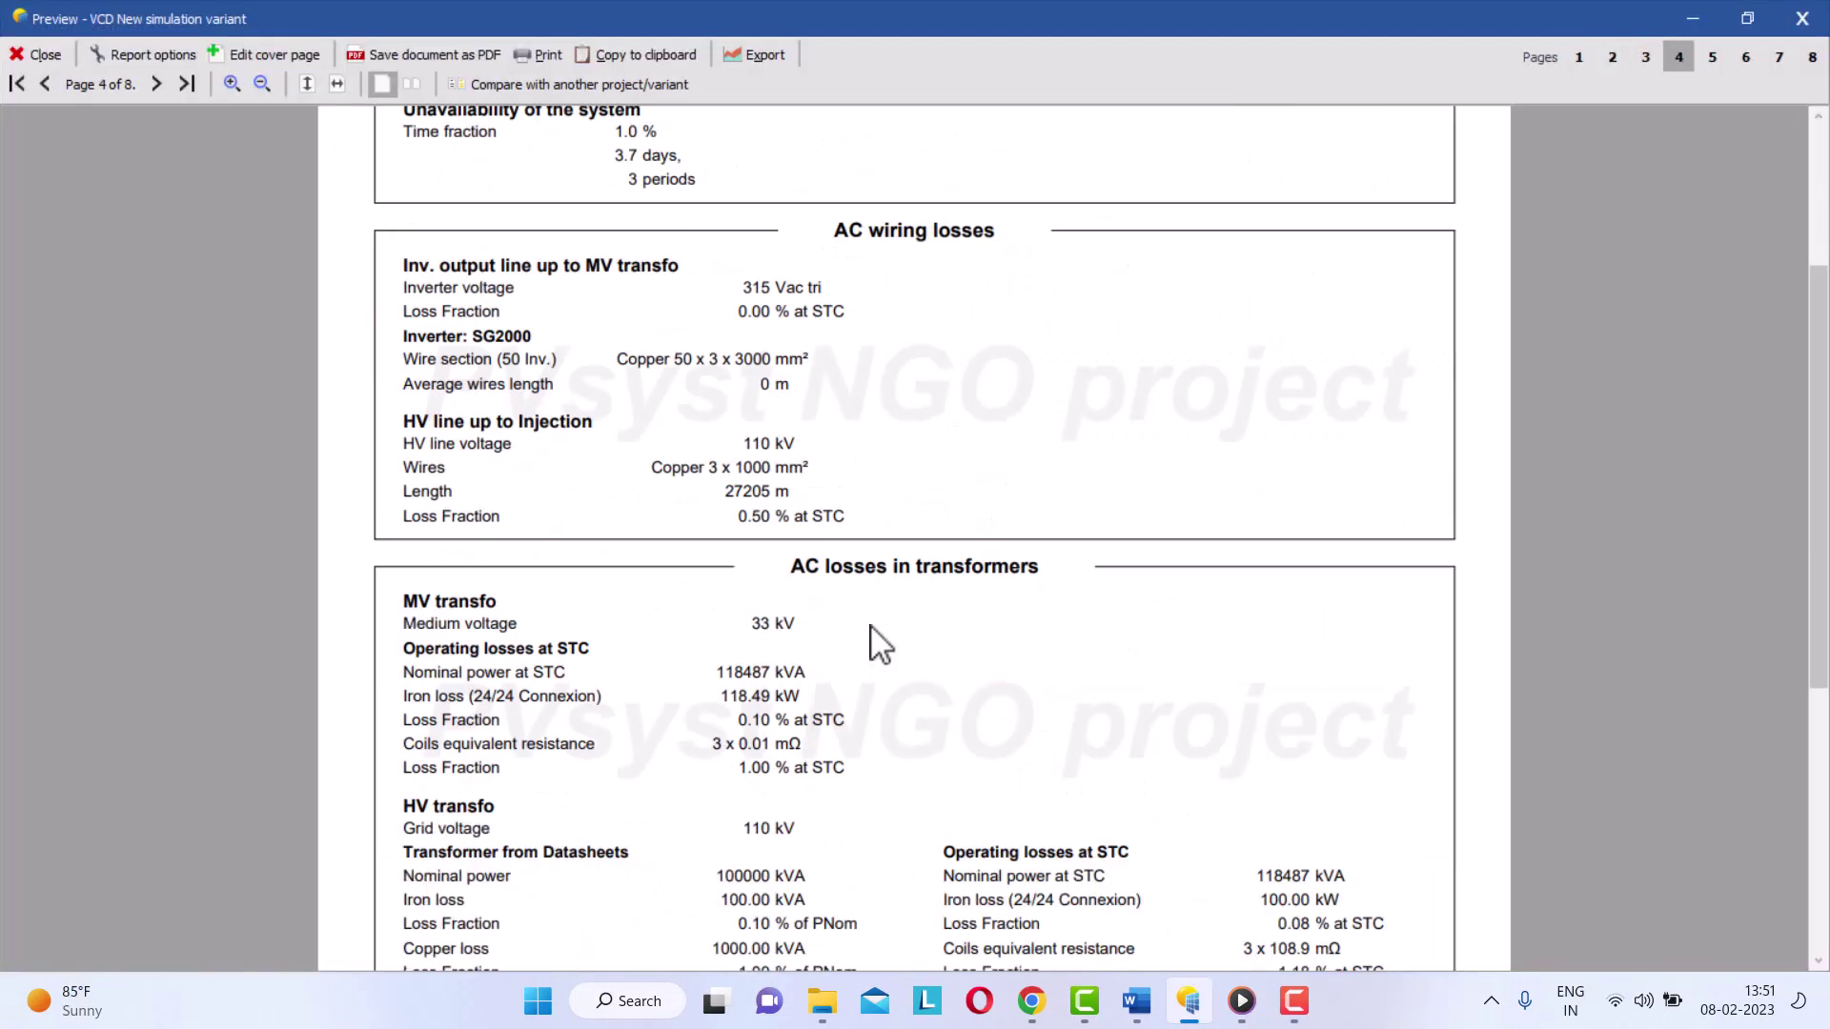
pyautogui.scroll(-2, 870, 642)
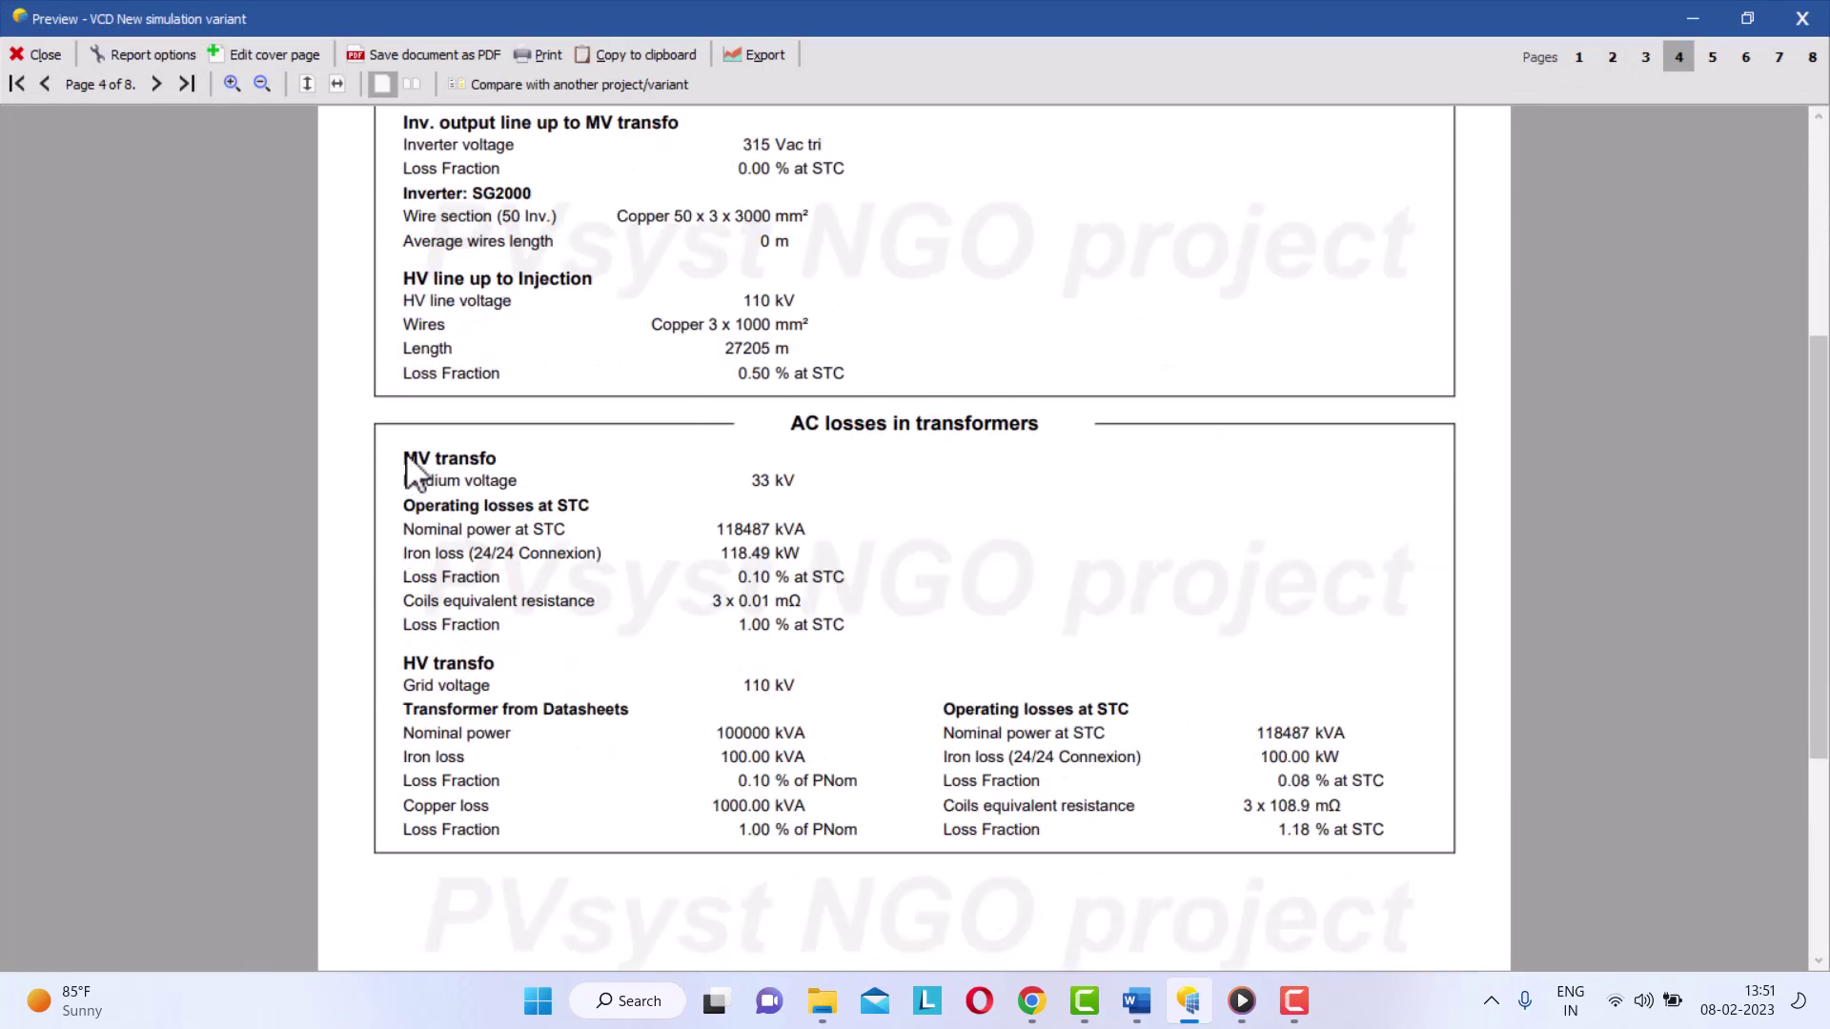
pyautogui.scroll(-3, 1213, 559)
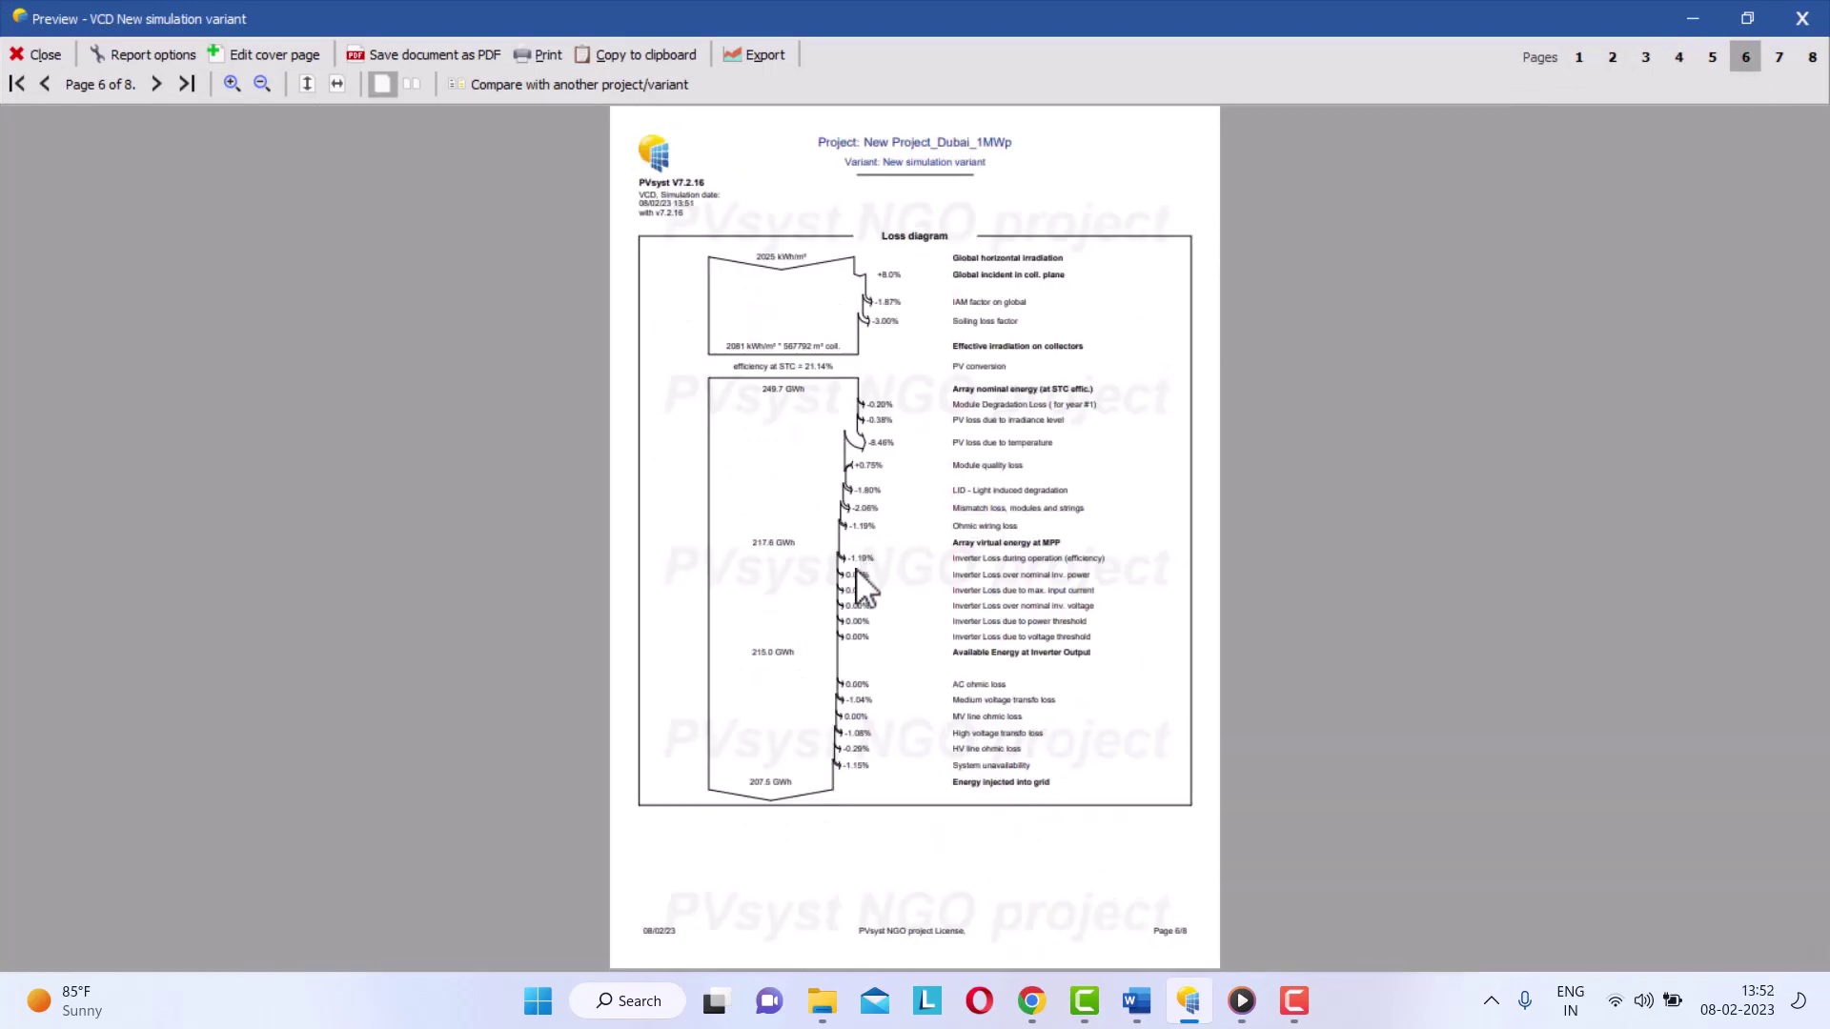
pyautogui.keyDown('ctrl'); pyautogui.scroll(2, 858, 586); pyautogui.keyUp('ctrl')
pyautogui.scroll(-5, 960, 755)
pyautogui.keyDown('ctrl'); pyautogui.scroll(2, 924, 686); pyautogui.keyUp('ctrl')
pyautogui.scroll(-10, 924, 686)
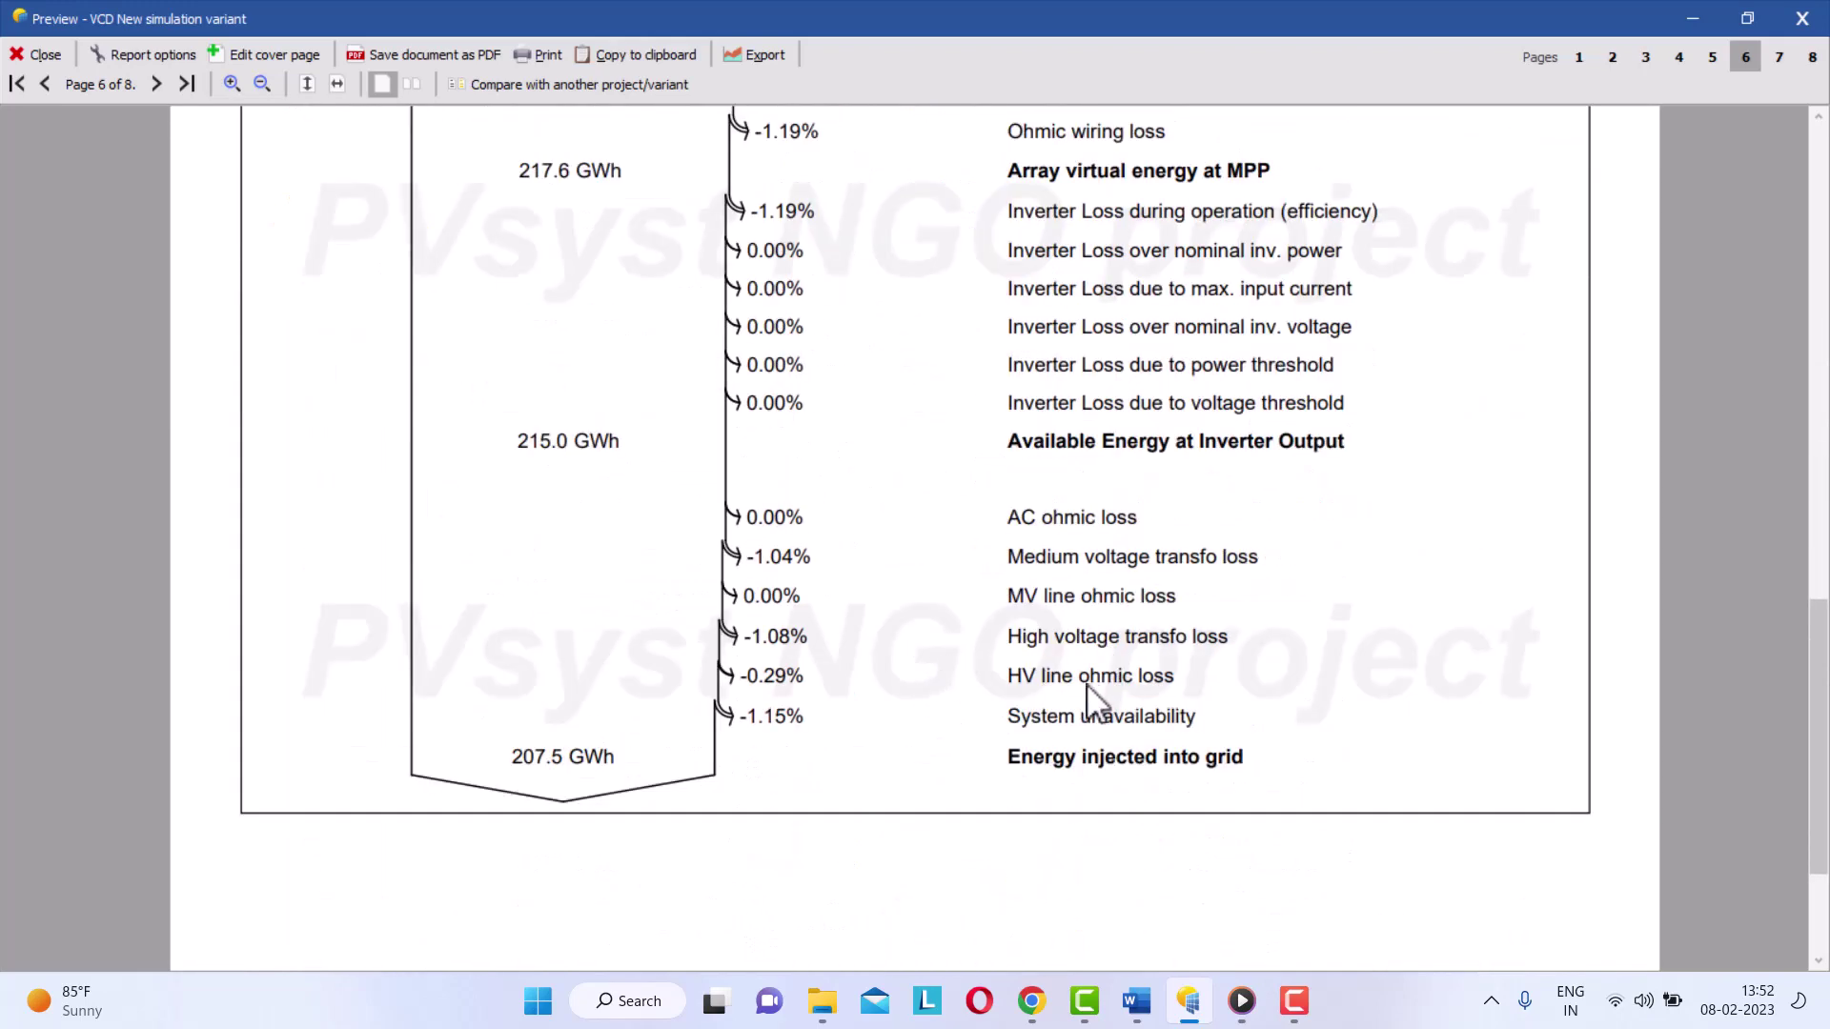